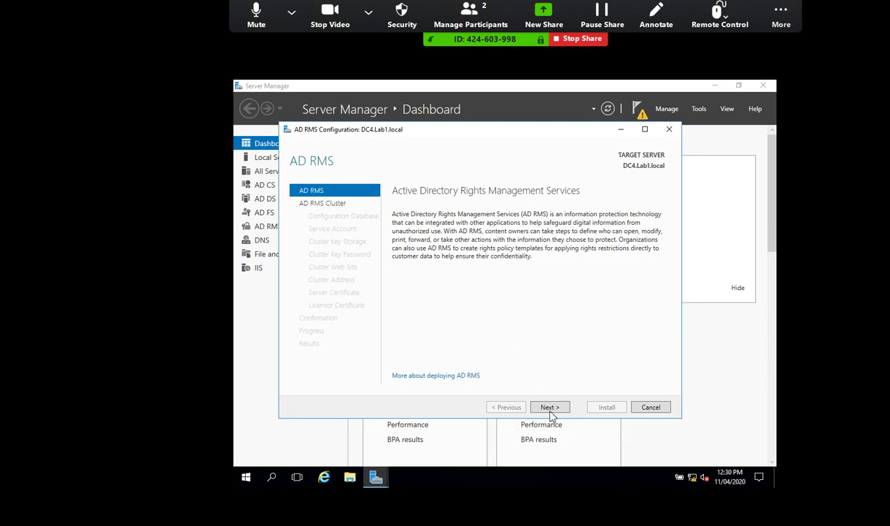
Advance the AD RMS wizard as a new root cluster using Windows Internal Database.
left_click(550, 408)
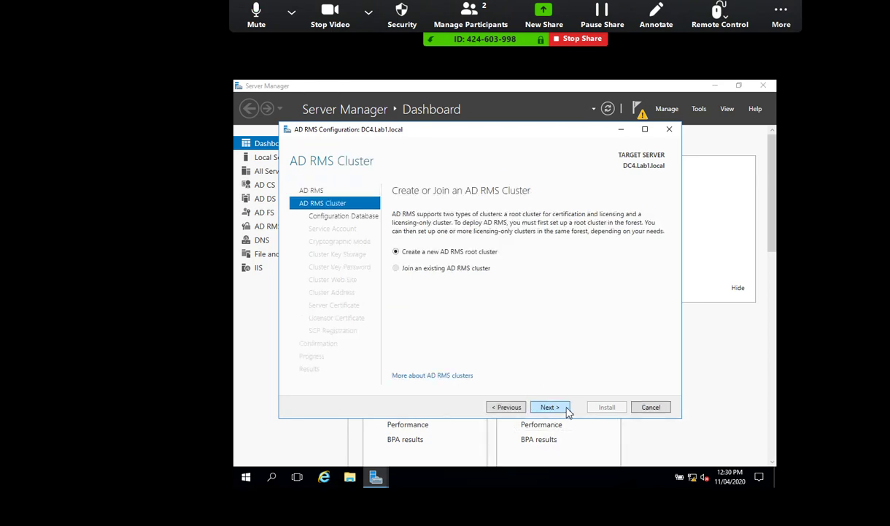
left_click(550, 407)
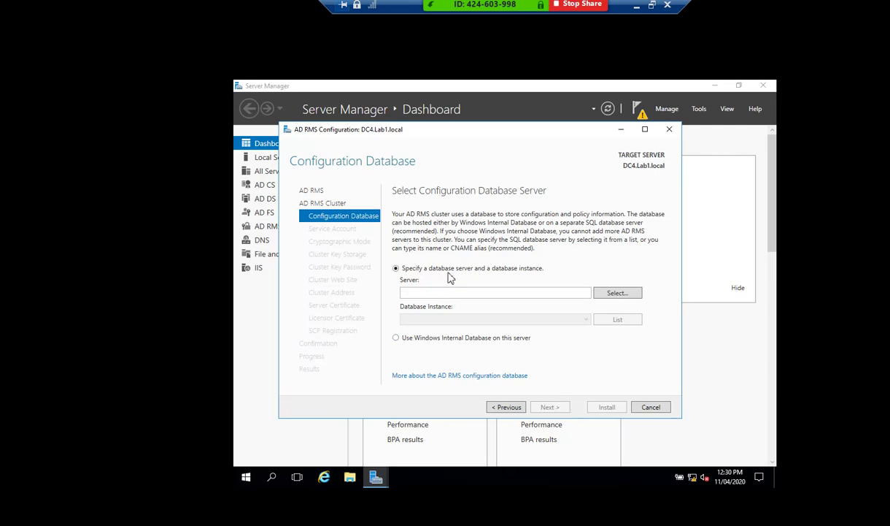
left_click(396, 338)
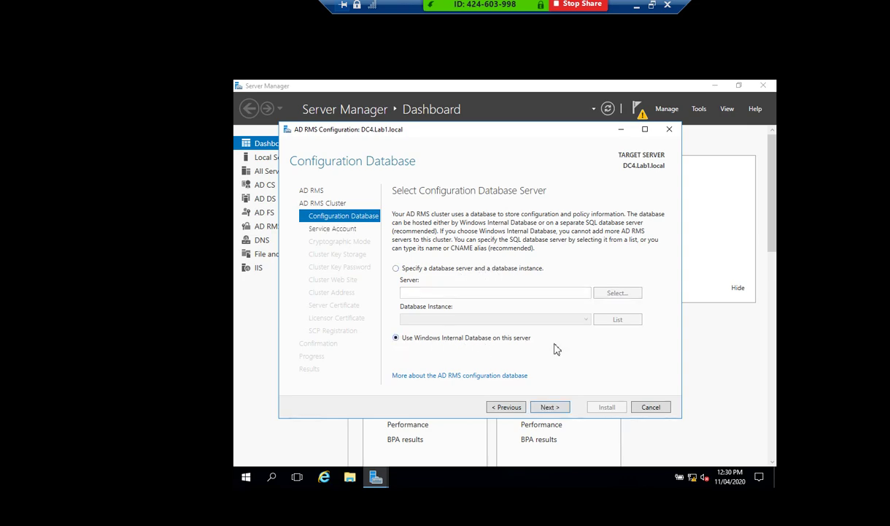
left_click(550, 408)
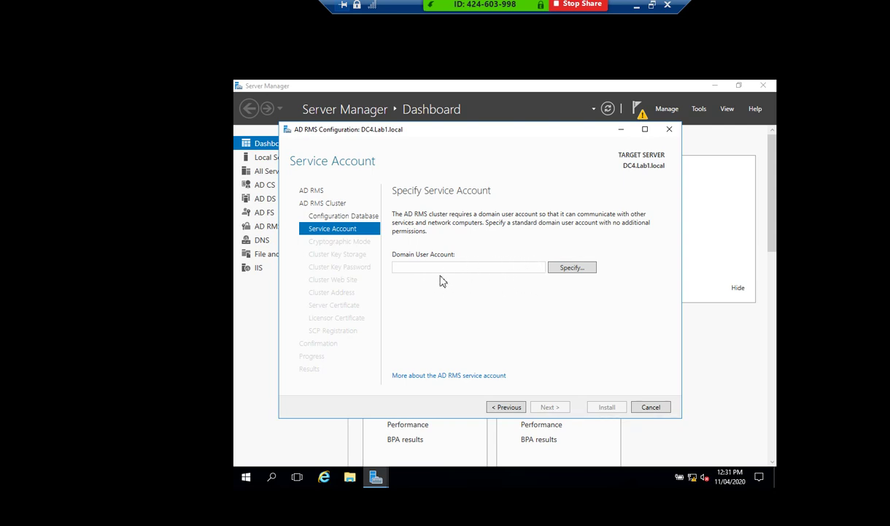
left_click(698, 108)
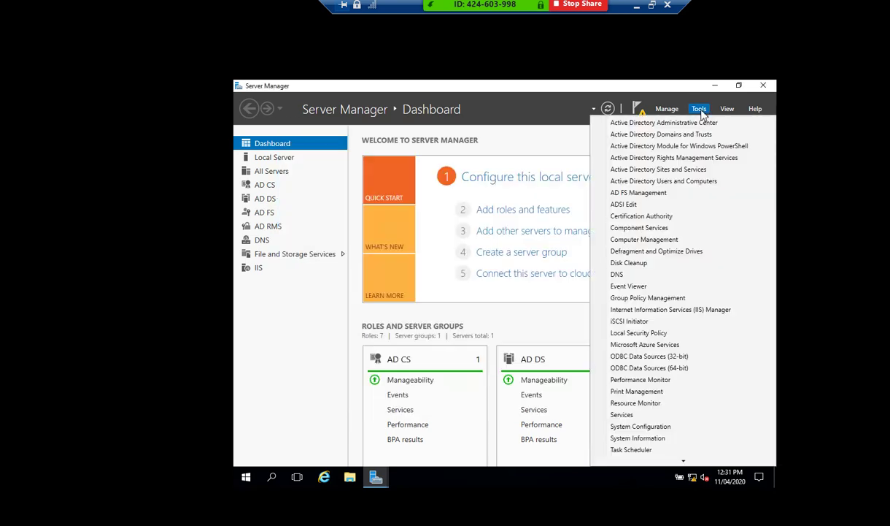
Launch Active Directory Users and Computers and start a new Lab1.local user named ADRMS.
left_click(669, 183)
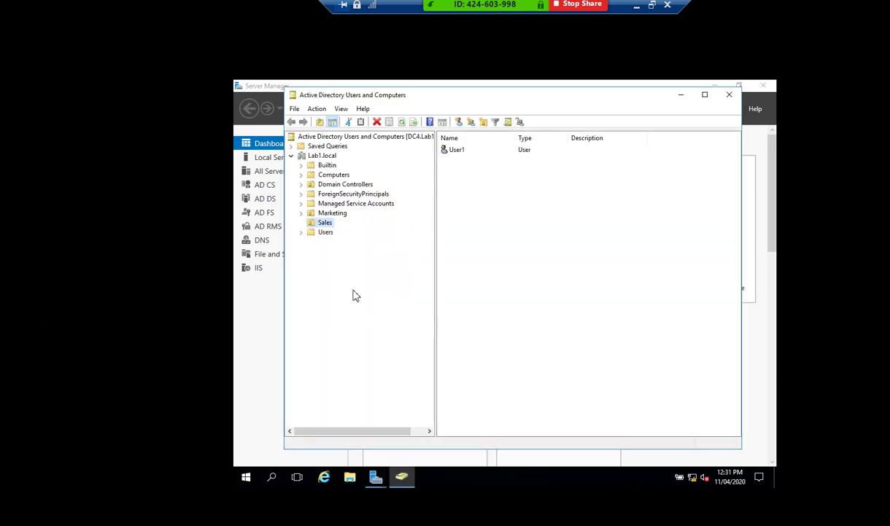
left_click(315, 155)
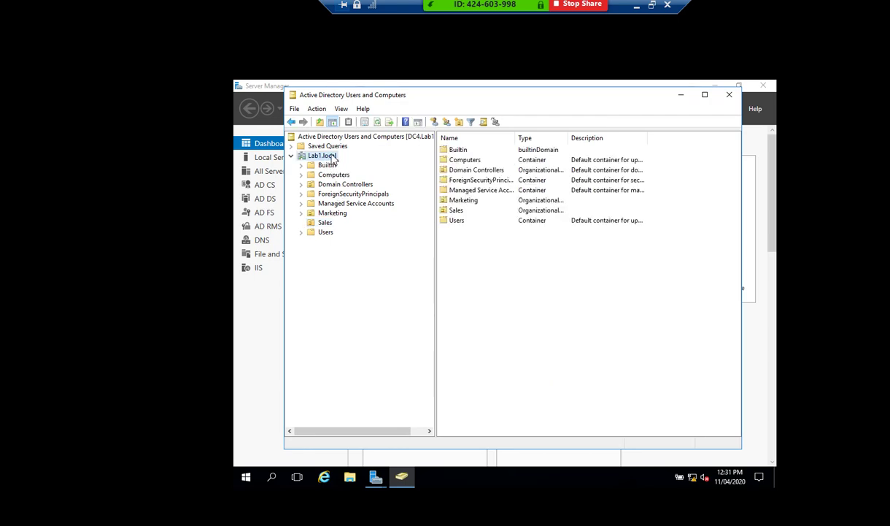
right_click(333, 158)
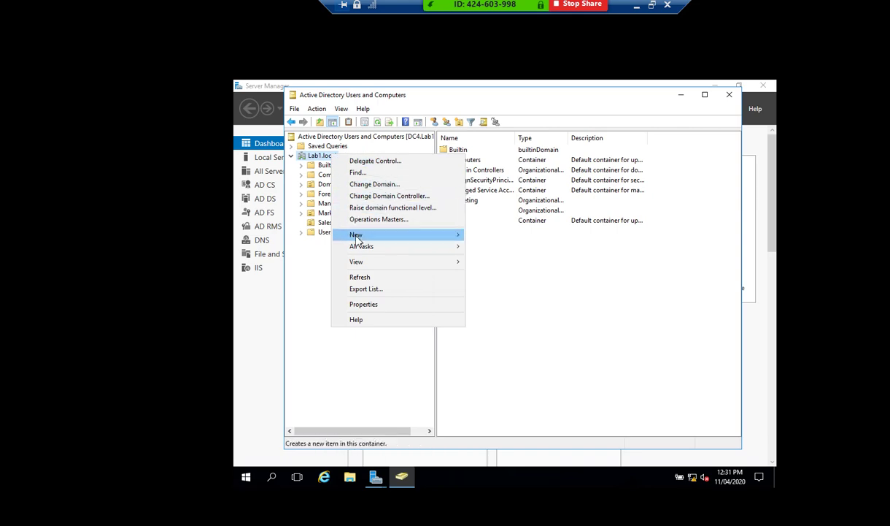
mouse_move(343, 234)
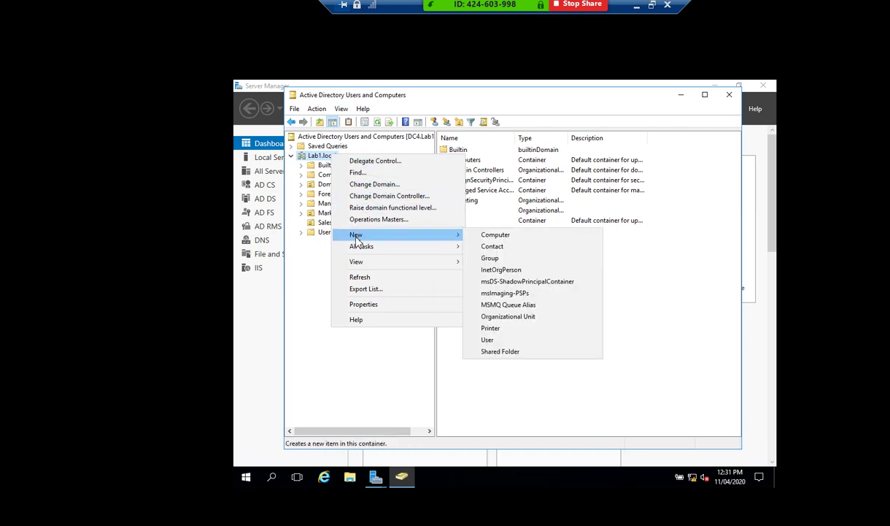
left_click(488, 340)
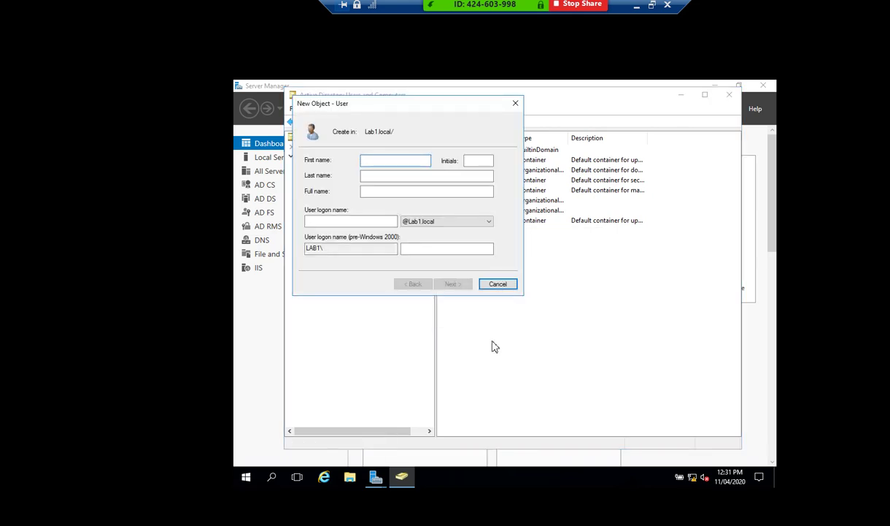
type("ADRMS")
left_click(373, 221)
type("A")
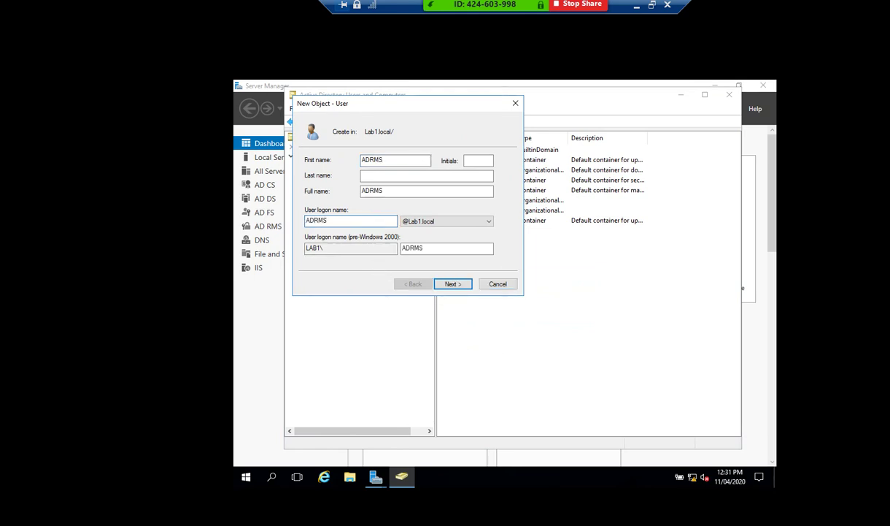
left_click(462, 285)
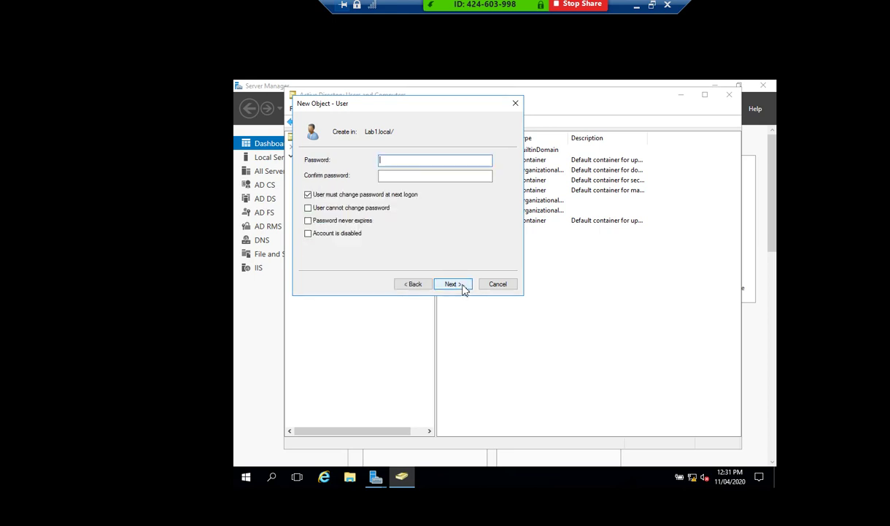
Give ADRMS a password that never expires and needn't change at next logon, then finish.
left_click(308, 194)
left_click(393, 160)
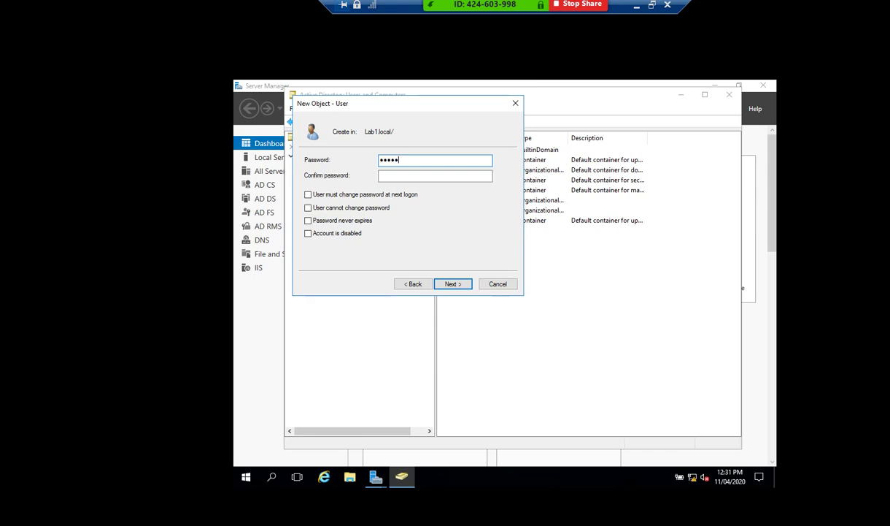
type("P@ssw0rd")
key("Tab")
type("P@ssw")
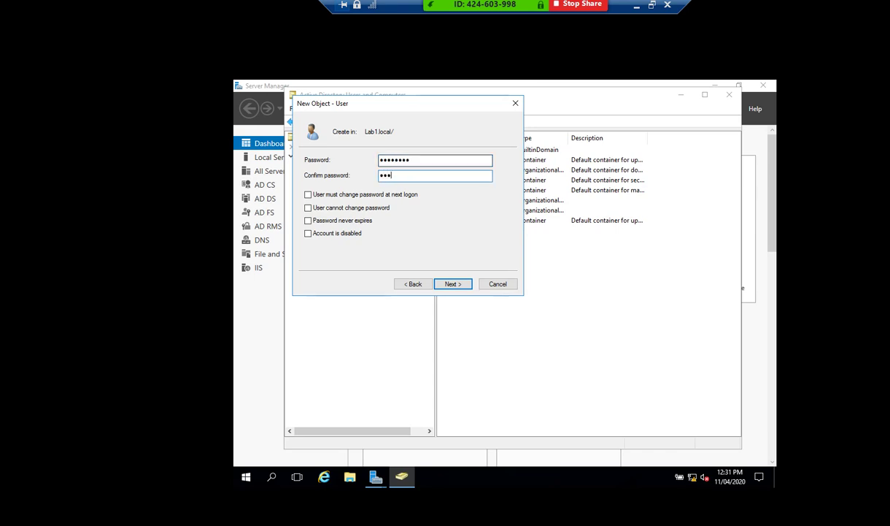
type("0rd")
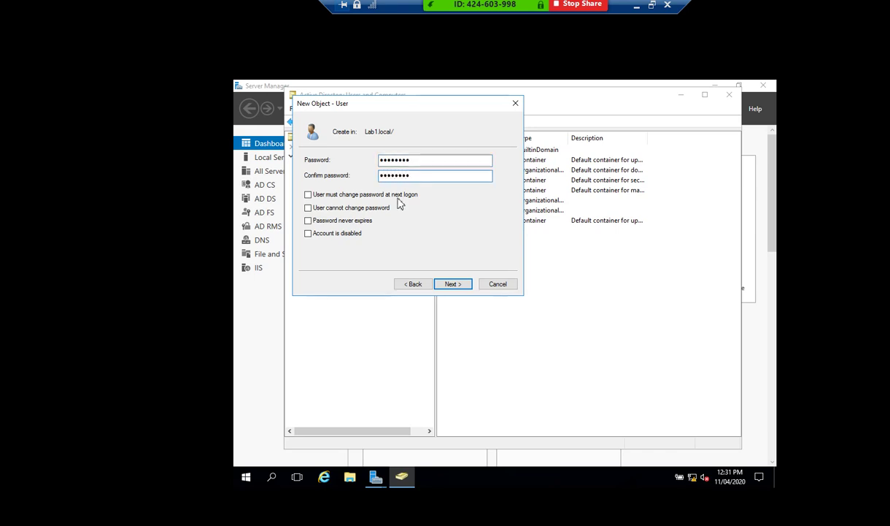
left_click(359, 222)
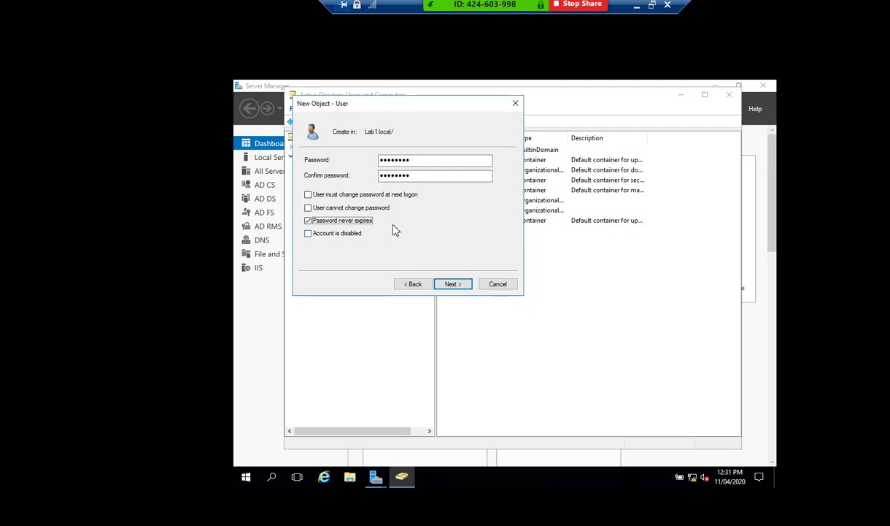
left_click(453, 285)
left_click(454, 285)
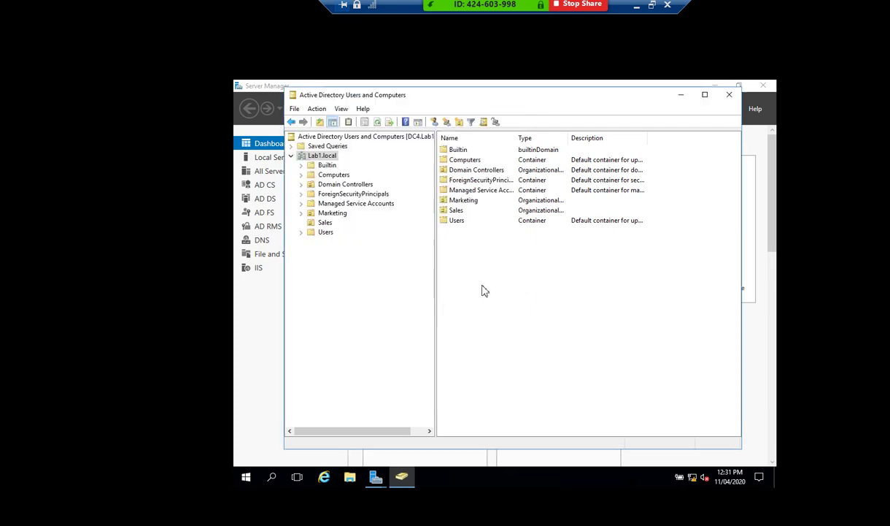
Open the ADRMS user's properties on Member Of to add a group.
left_click(460, 151)
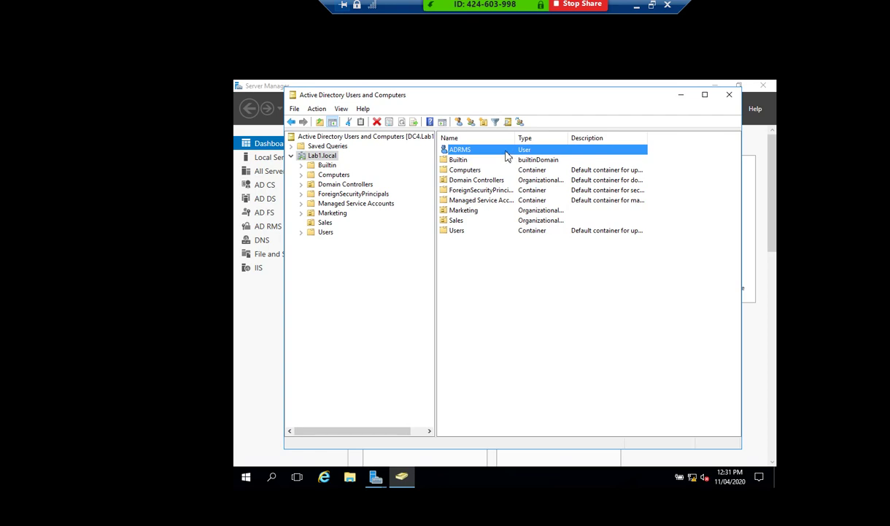
right_click(508, 155)
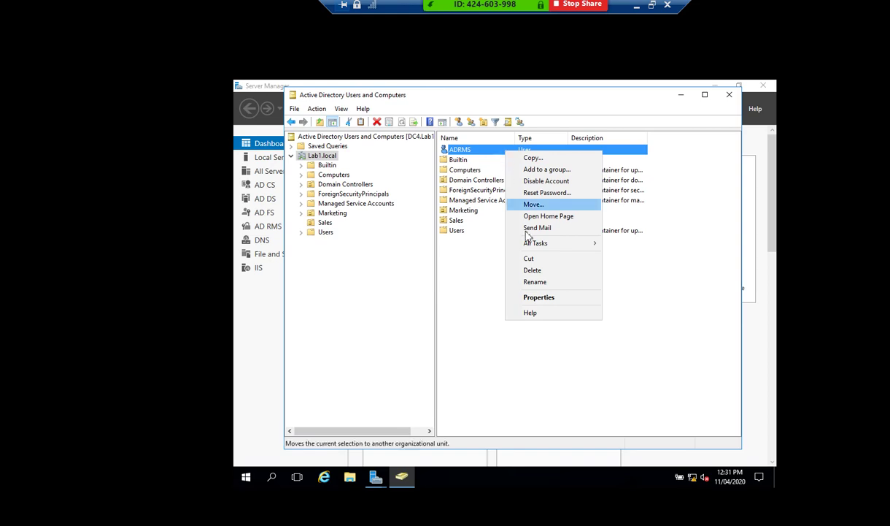
left_click(538, 298)
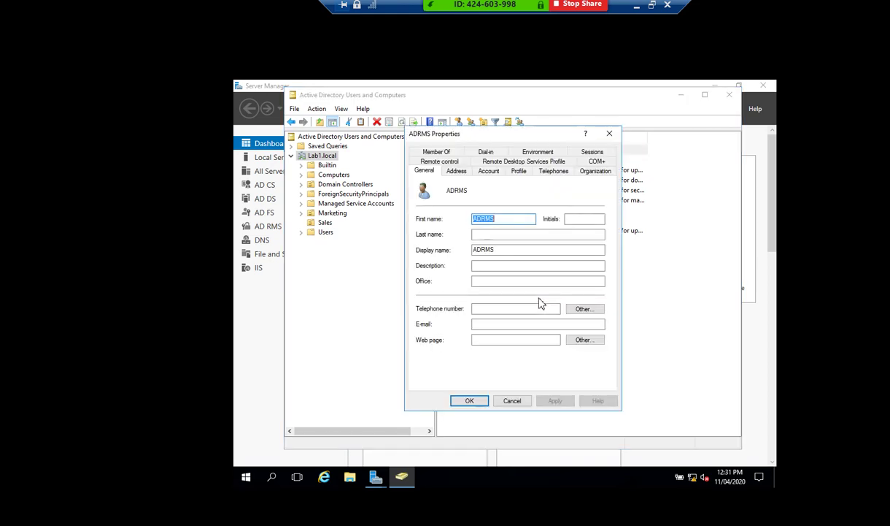
left_click(437, 152)
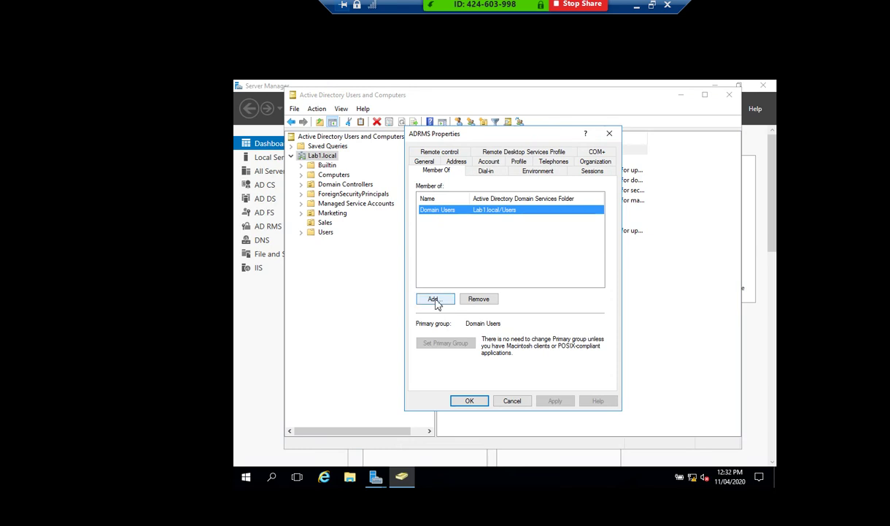
left_click(435, 300)
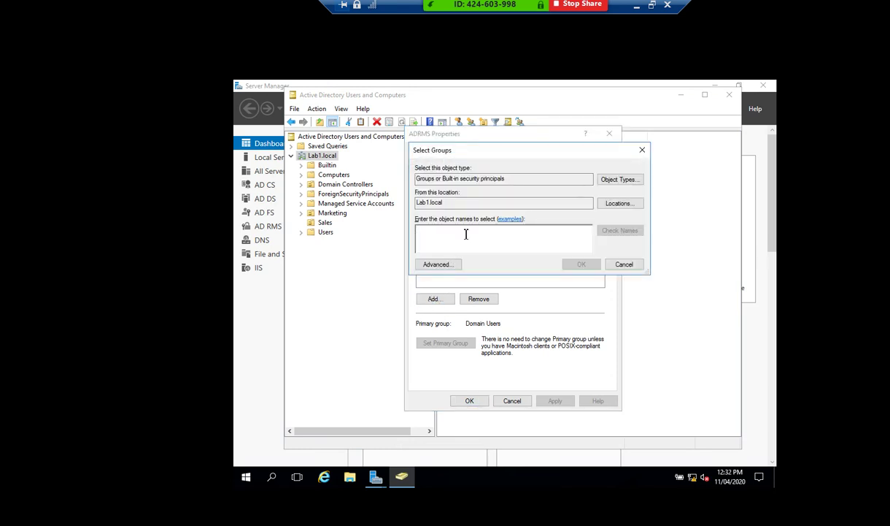
Look up 'enter', add Enterprise Admins to ADRMS's memberships, and close the properties.
type("ente")
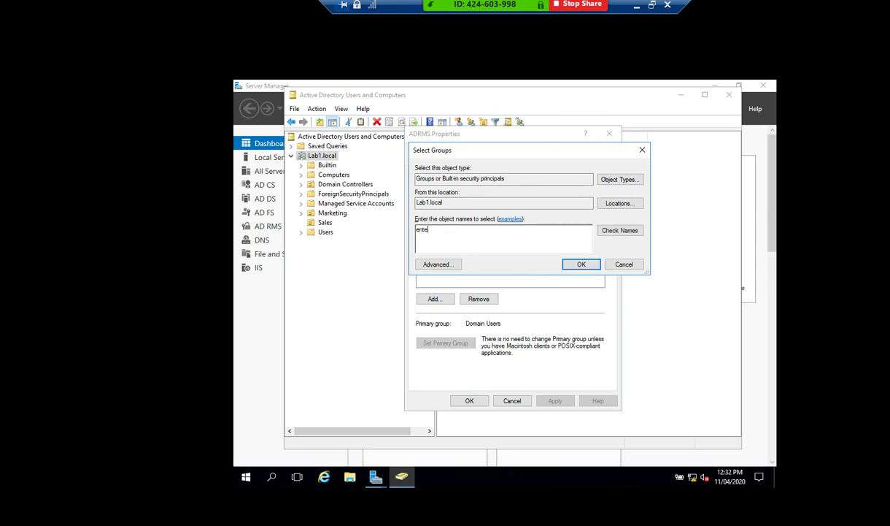
type("r")
key("BackSpace")
key("Tab")
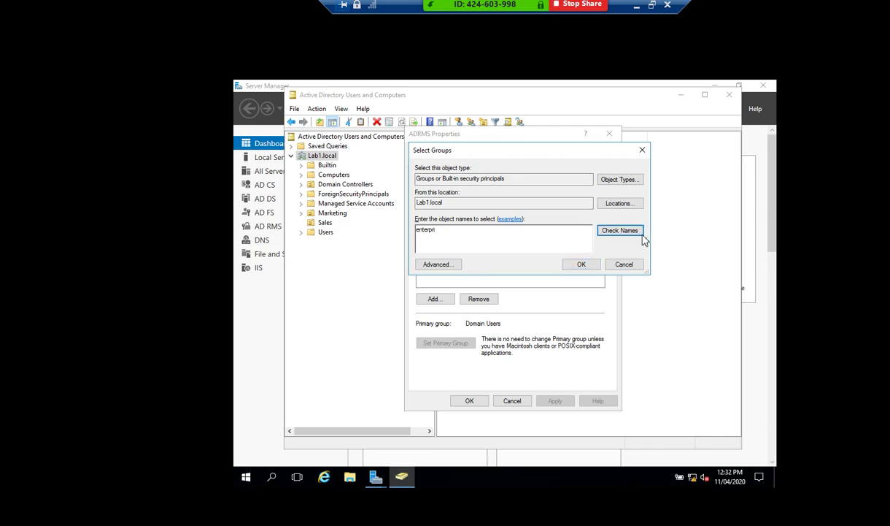
left_click(619, 232)
double_click(447, 234)
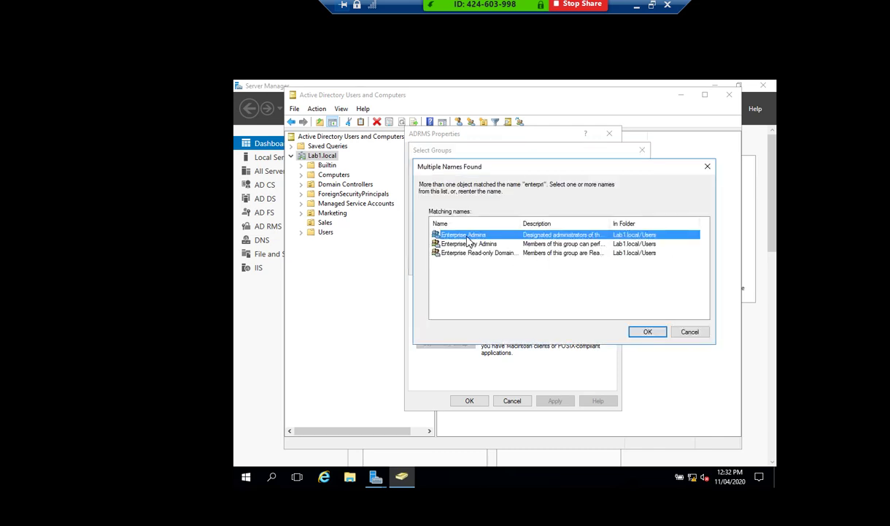
left_click(581, 264)
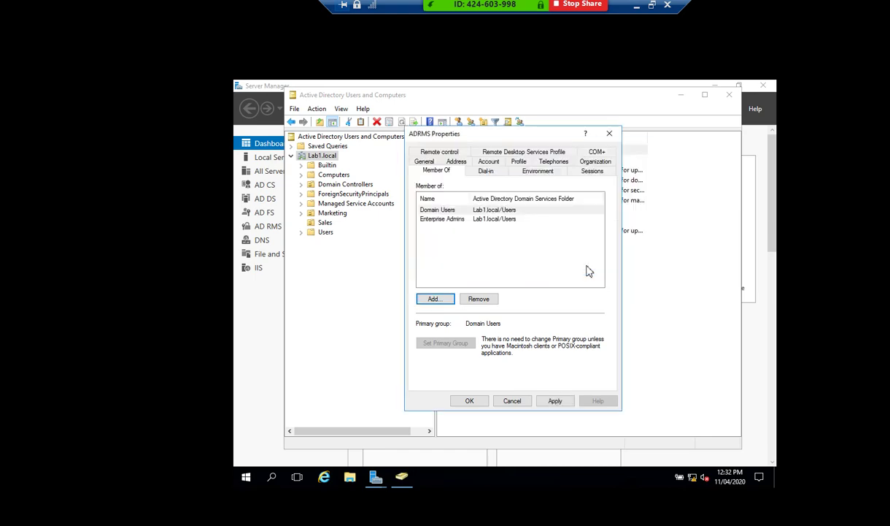
left_click(467, 221)
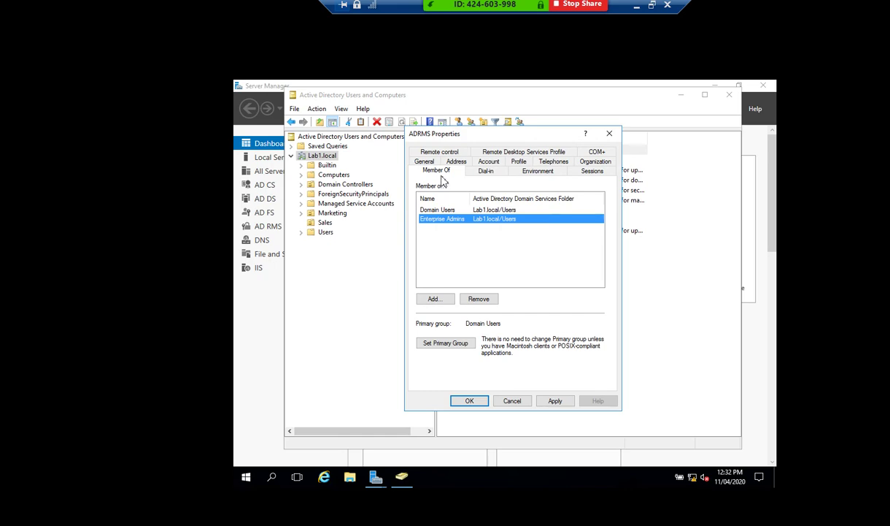
left_click(422, 162)
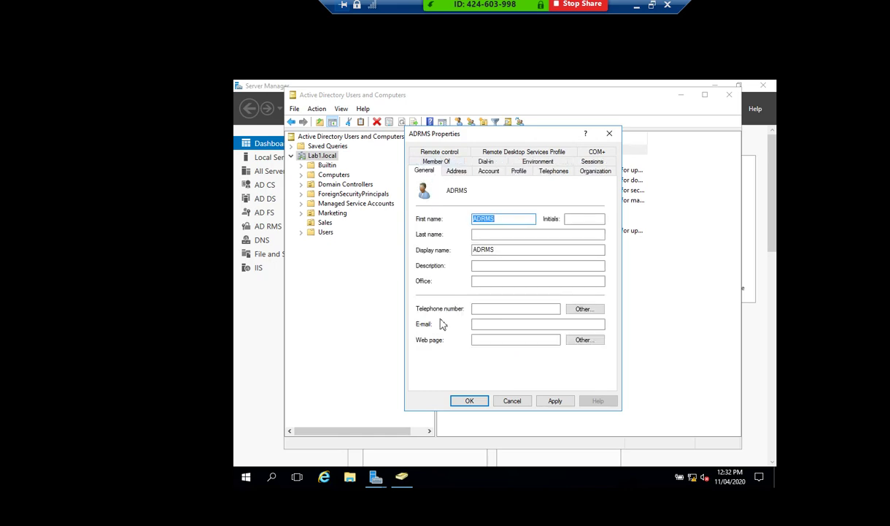
left_click(496, 323)
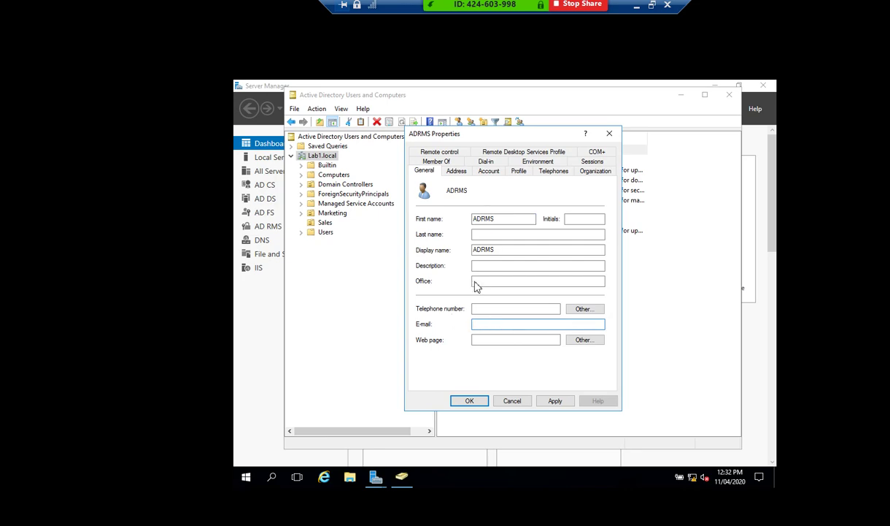
key("Escape")
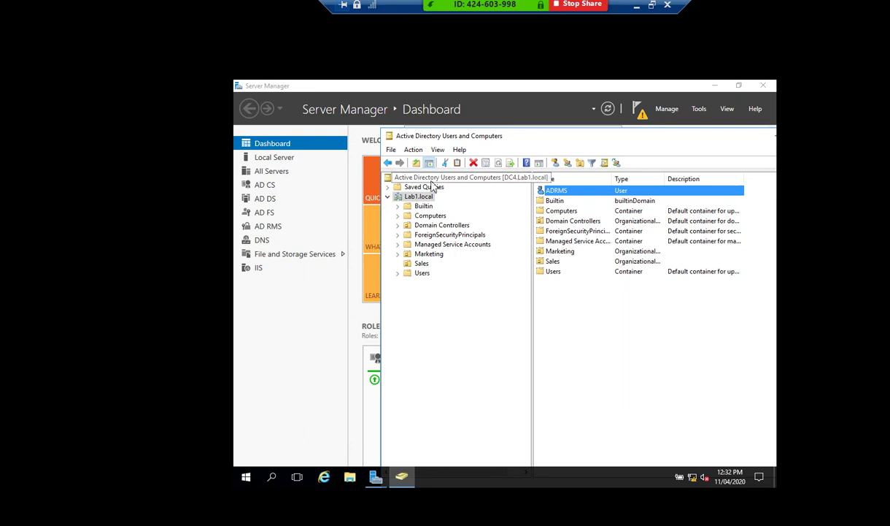
Switch between the AD RMS wizard, Server Manager and Active Directory Users and Computers.
left_click(281, 158)
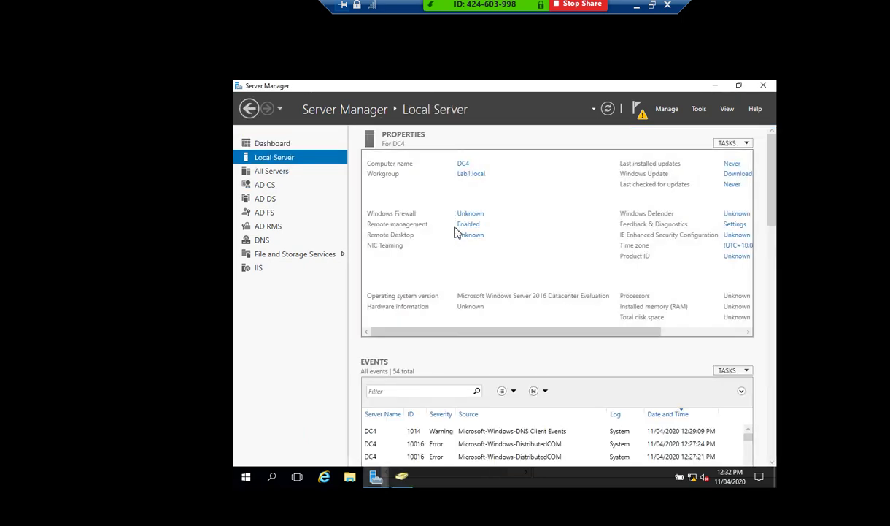
left_click(376, 476)
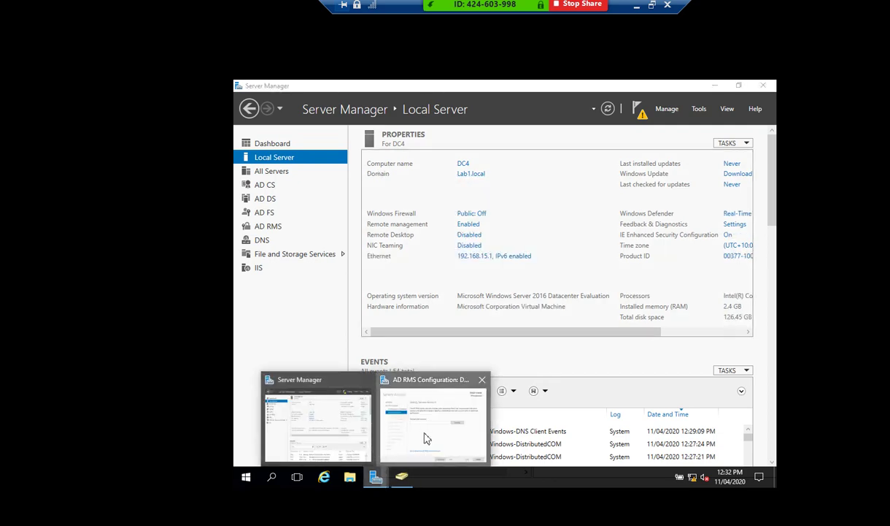
left_click(424, 436)
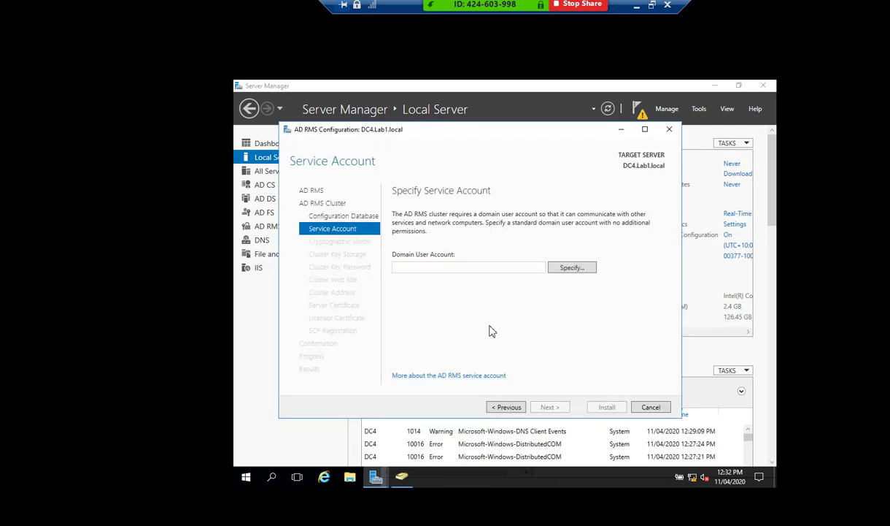
left_click(376, 476)
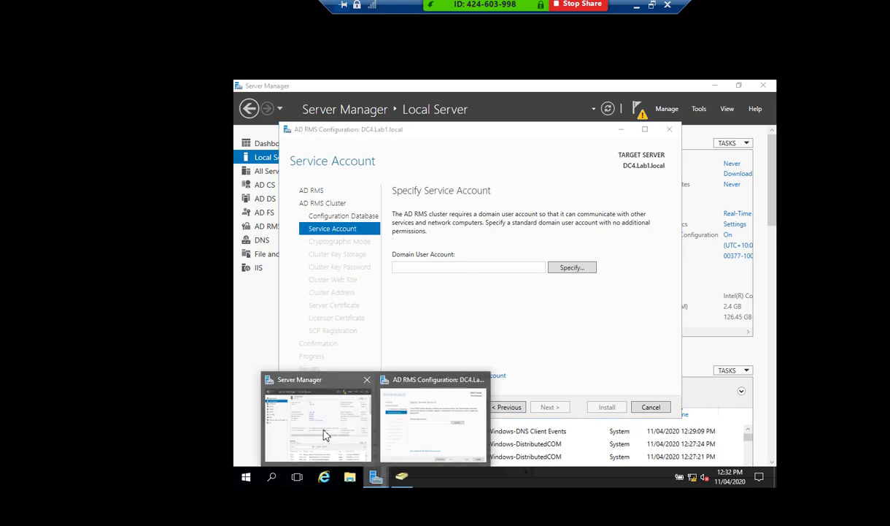
left_click(325, 435)
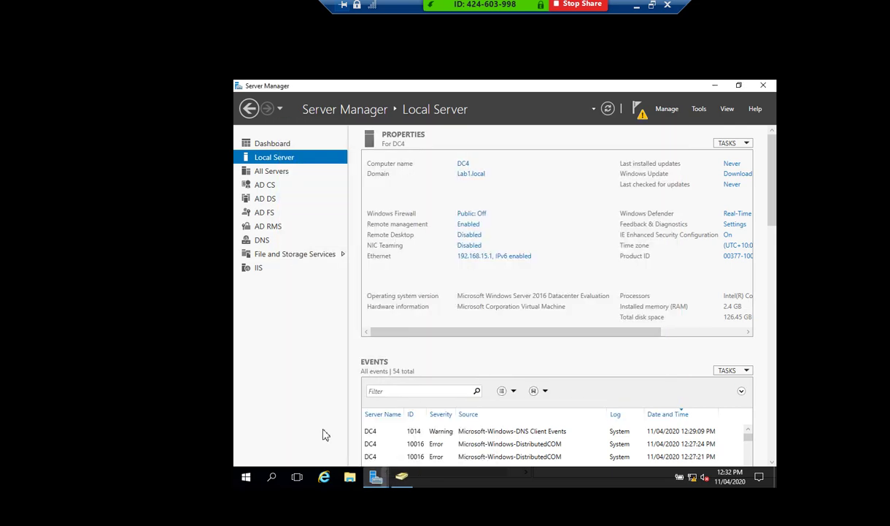
left_click(374, 481)
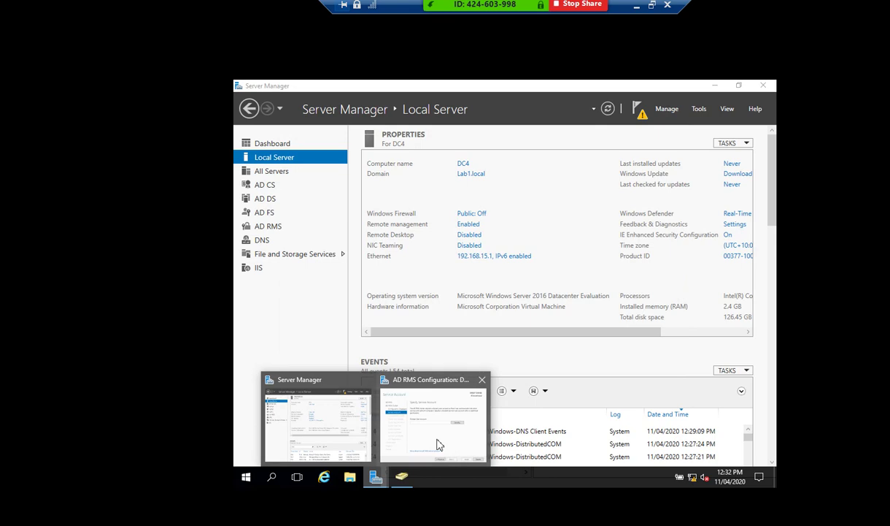
left_click(402, 478)
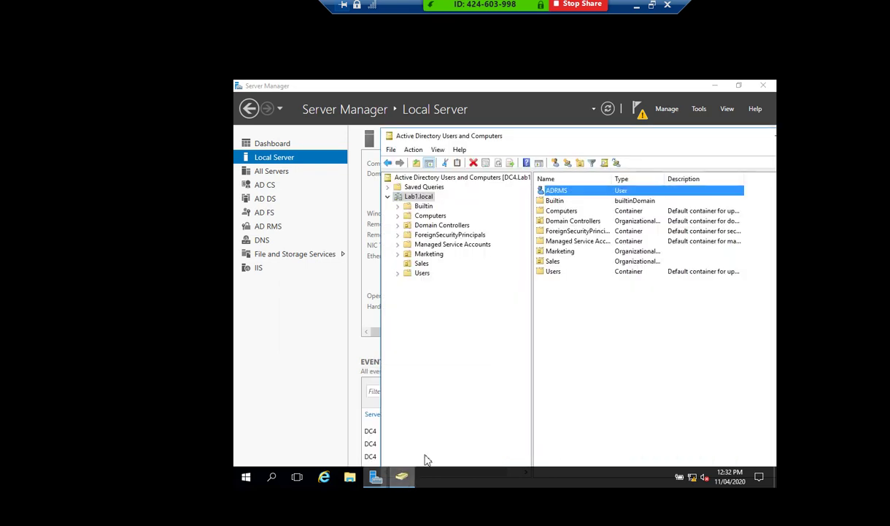
Save an e-mail address on the ADRMS user's properties, then minimize the directory window.
double_click(562, 195)
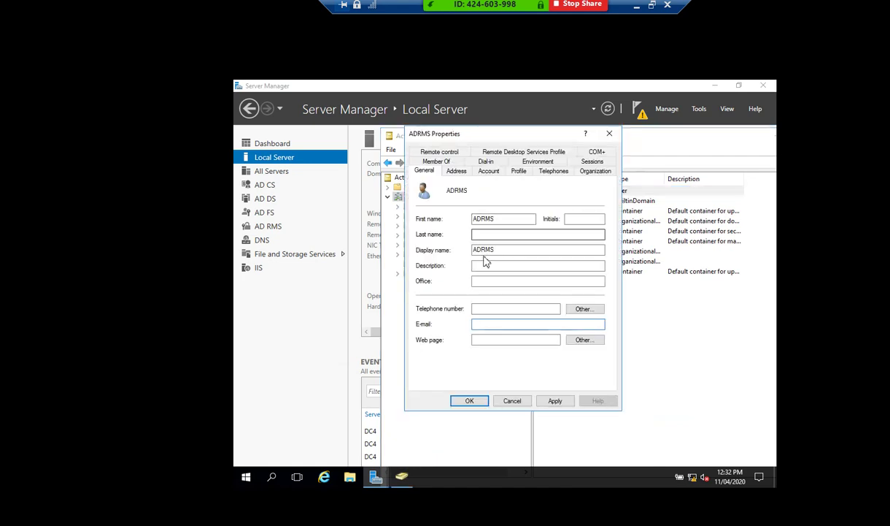
left_click(480, 325)
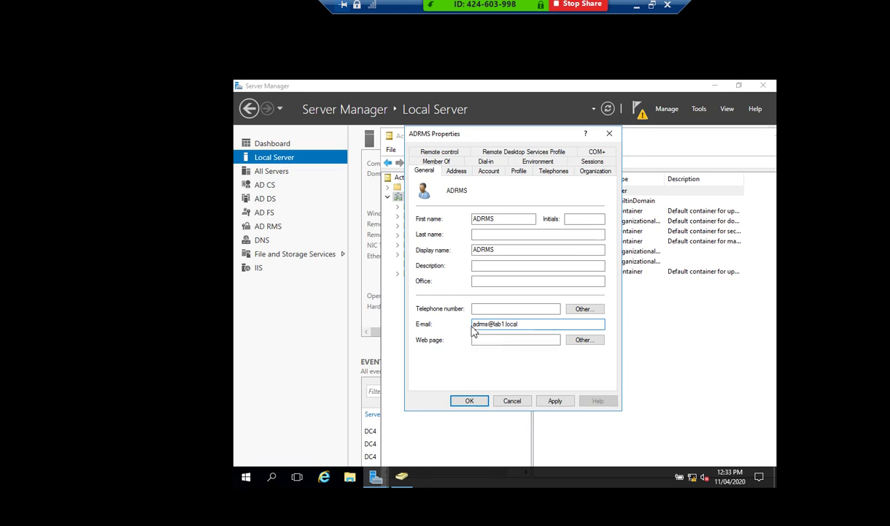
left_click_drag(477, 324, 522, 324)
left_click(530, 324)
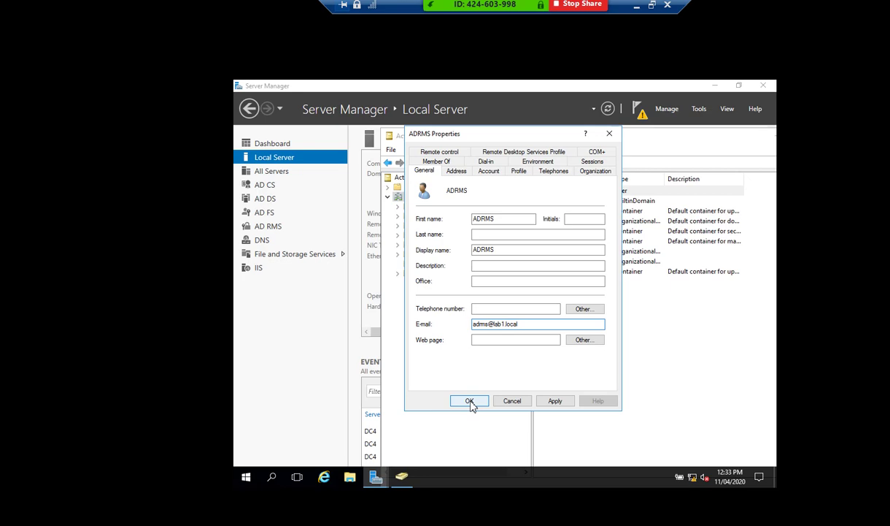
left_click(554, 403)
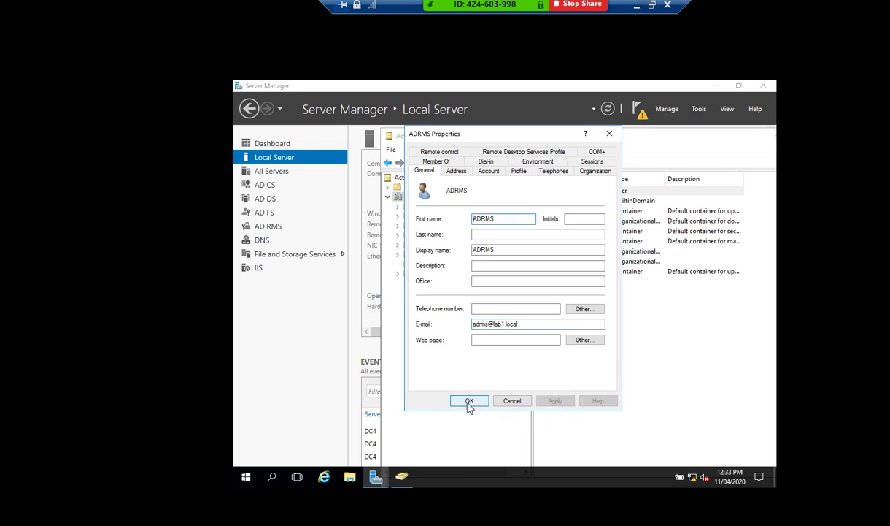
left_click(469, 402)
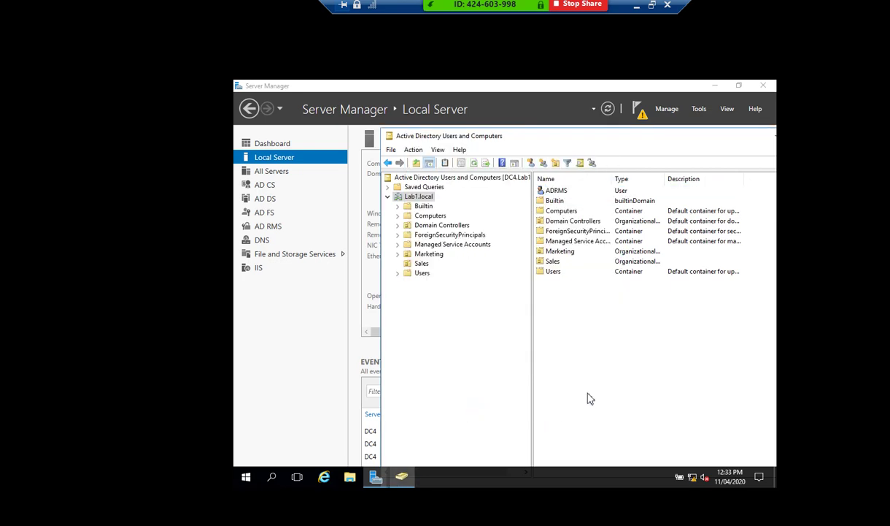
left_click(557, 190)
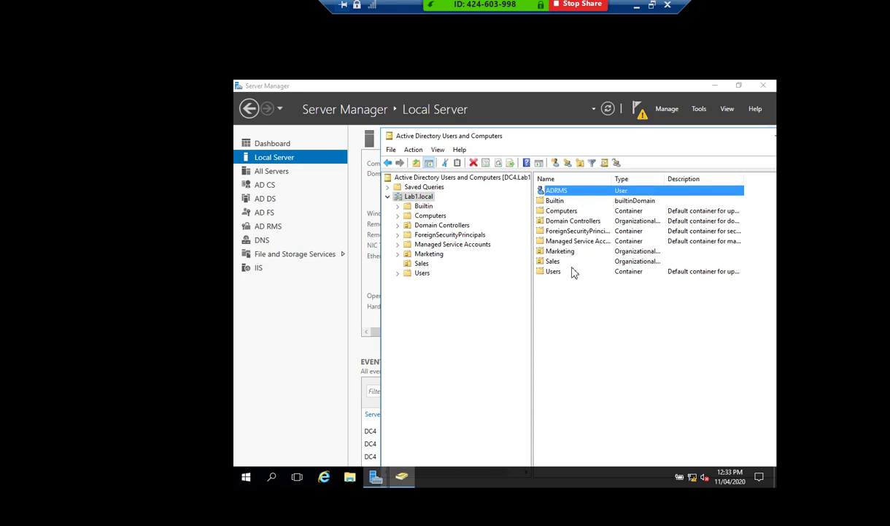
left_click(399, 482)
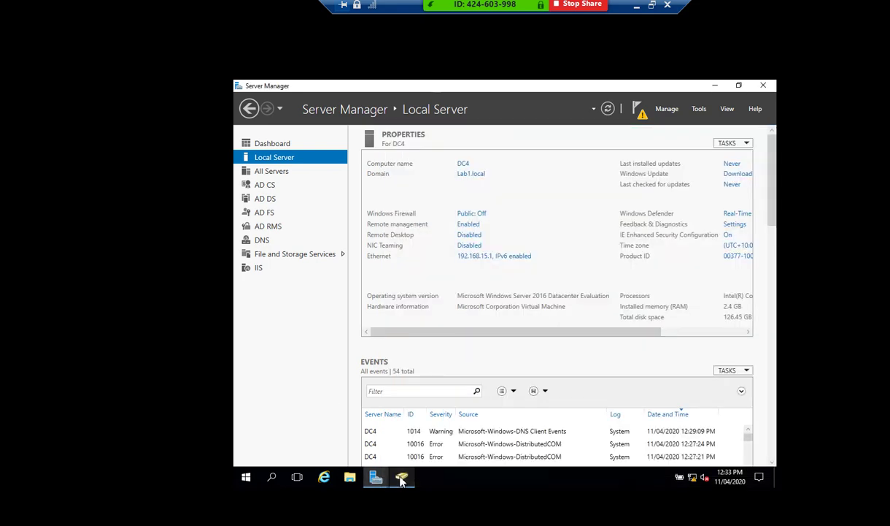
Return to the wizard and submit service account credentials starting 'admrs@', which fail.
mouse_move(374, 478)
left_click(423, 443)
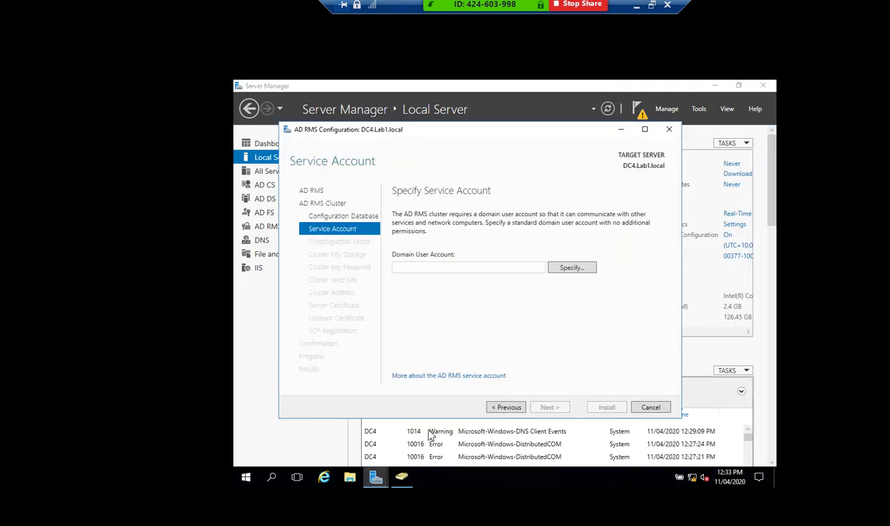
left_click(574, 268)
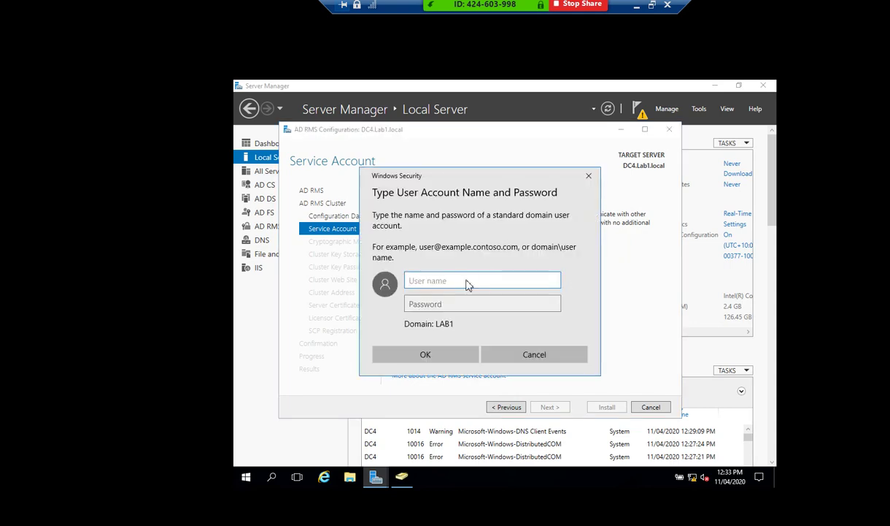
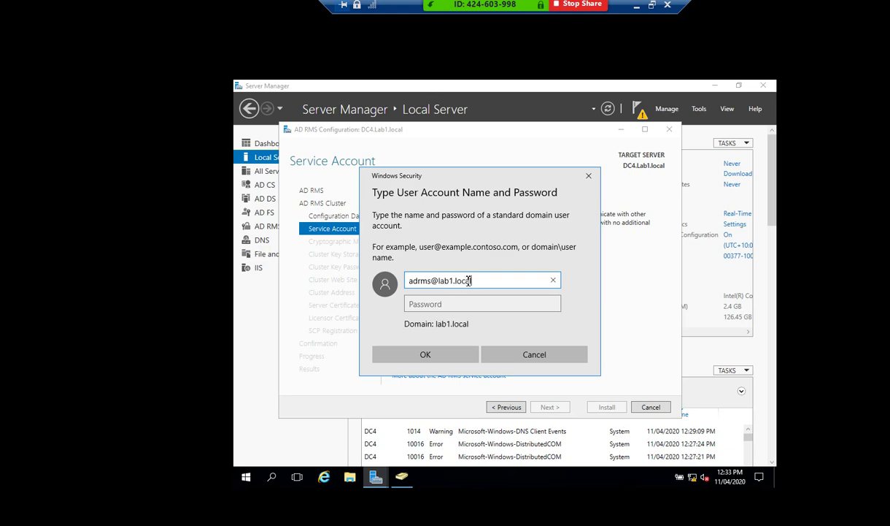
left_click(429, 351)
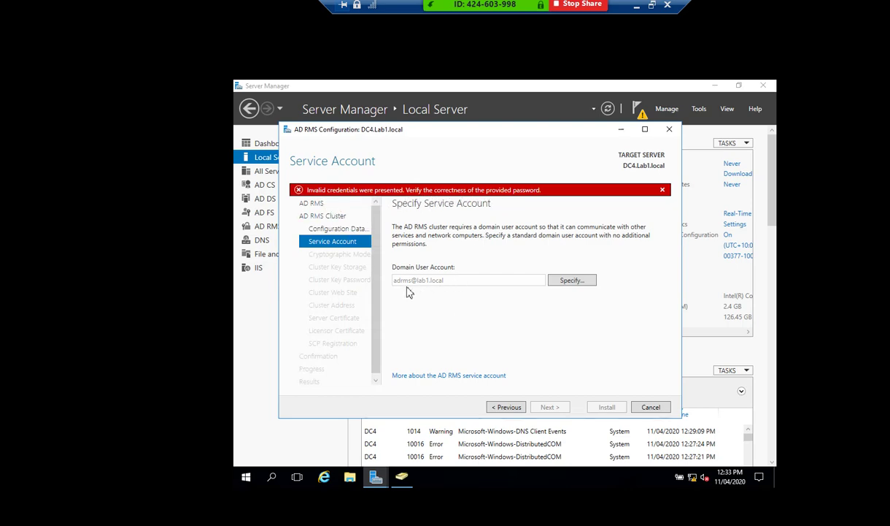
Re-enter the service account as lab1\adrms with its password and advance past that step.
left_click(504, 407)
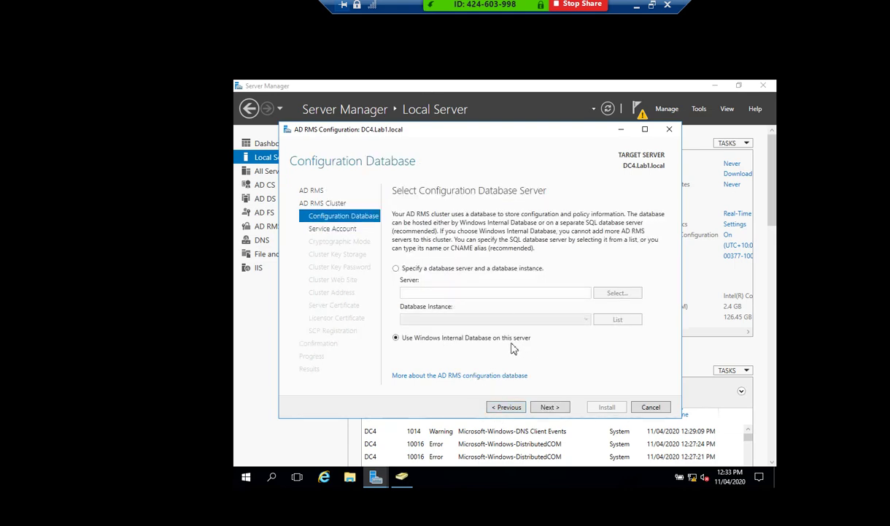
left_click(549, 409)
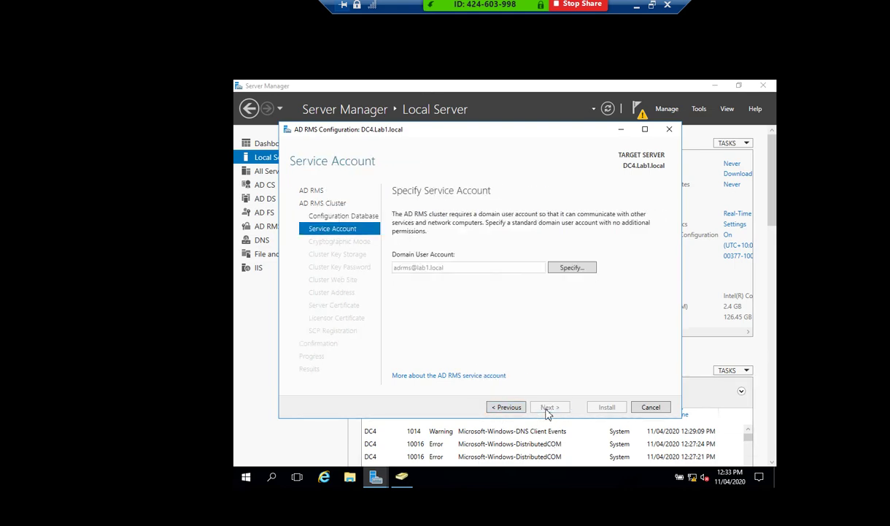
left_click(575, 270)
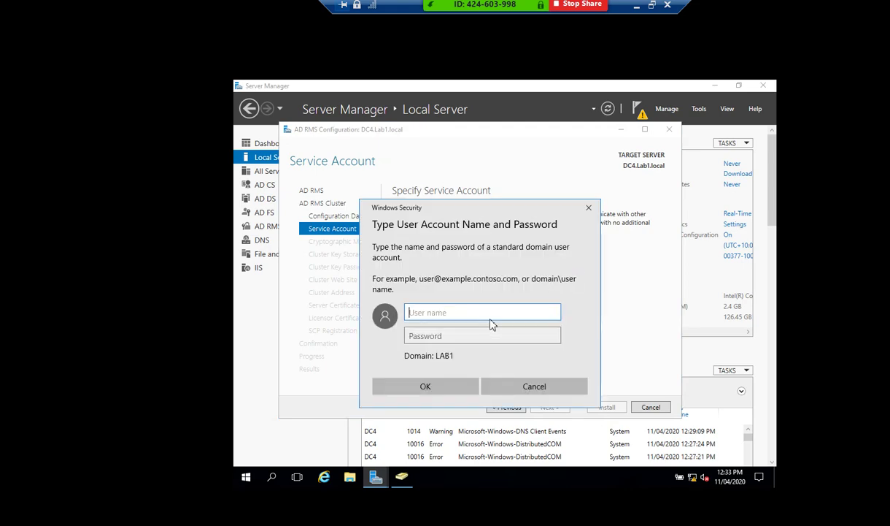
type("ad")
key("BackSpace")
type("lab1\\a")
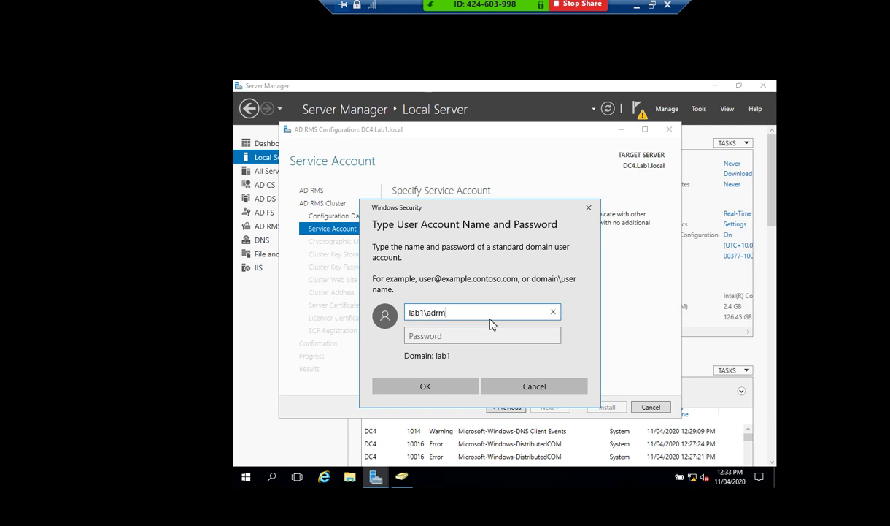
key("Tab")
type("P")
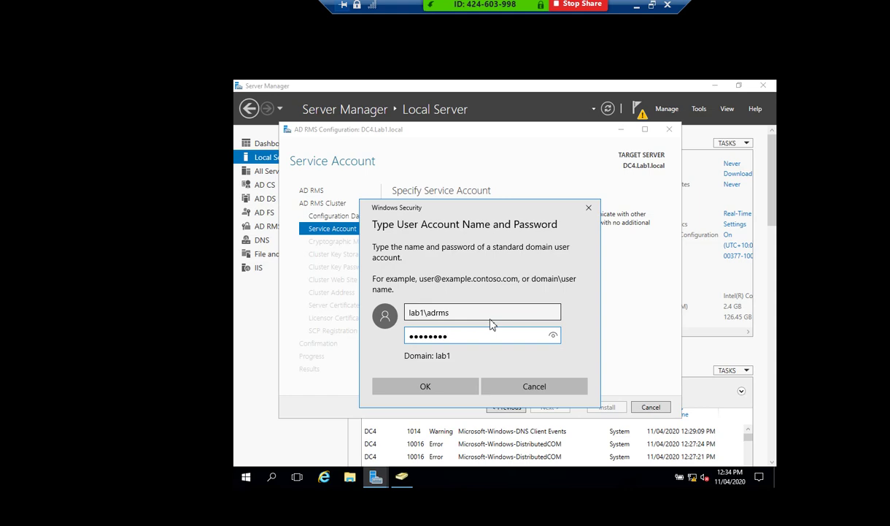
key("Return")
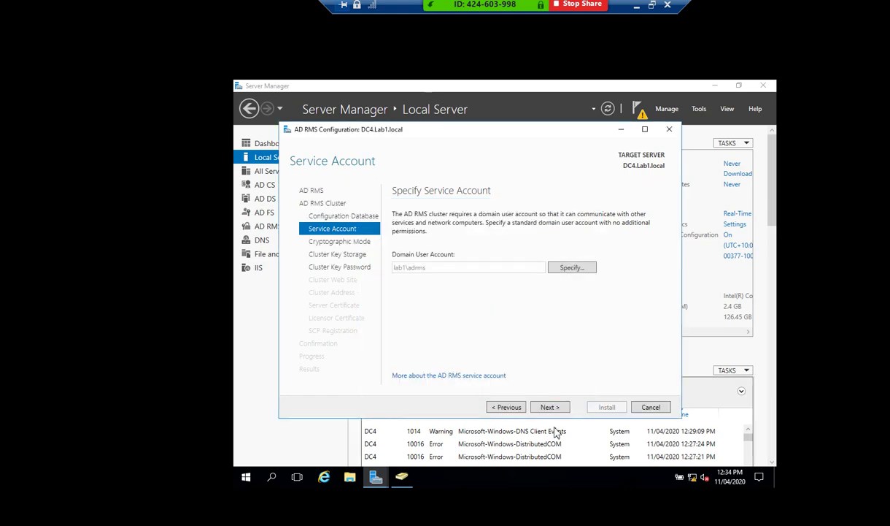
left_click(549, 407)
Keep Cryptographic Mode 2 and centrally managed key storage, and set the cluster key password.
left_click(549, 407)
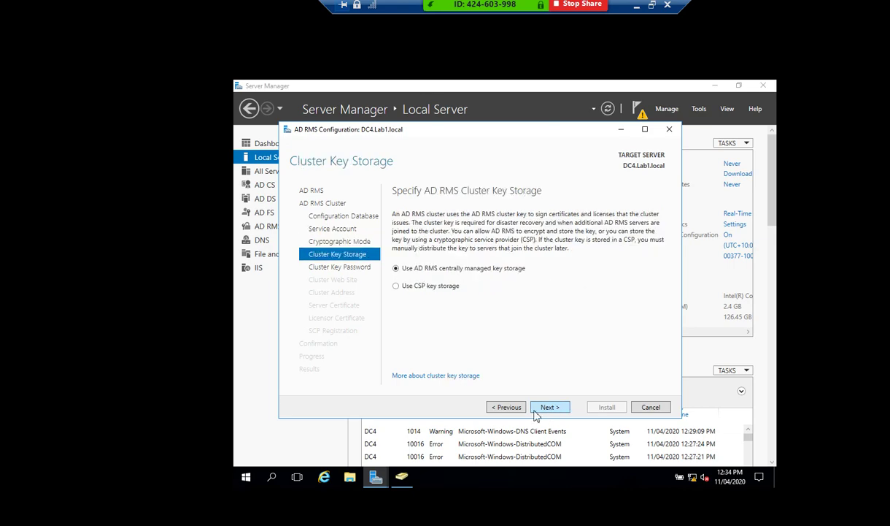
left_click(508, 406)
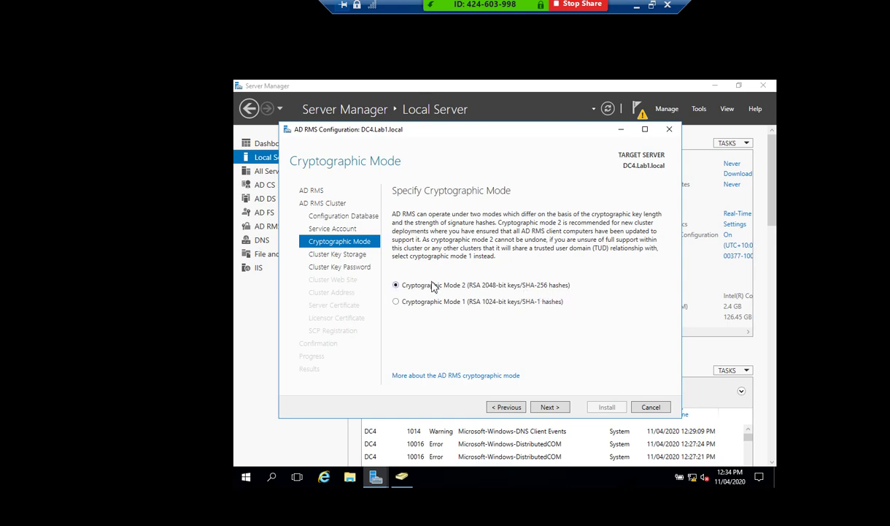
left_click(551, 407)
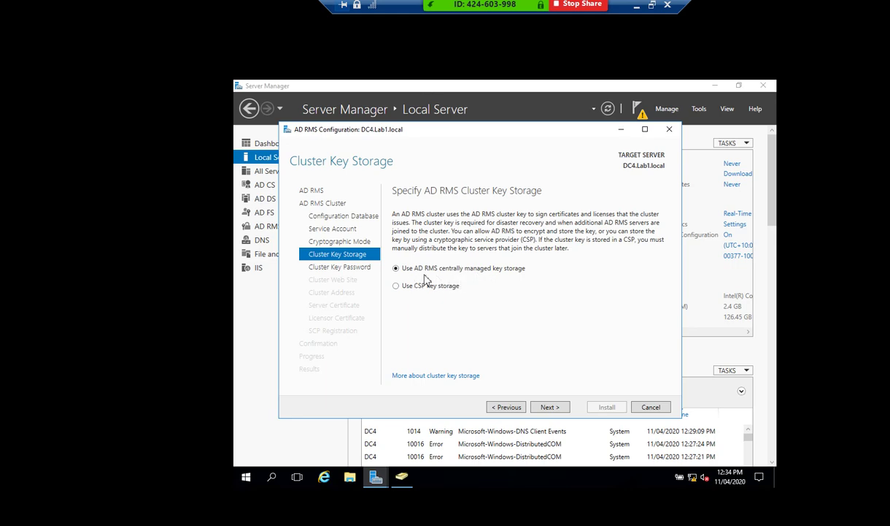
left_click(549, 407)
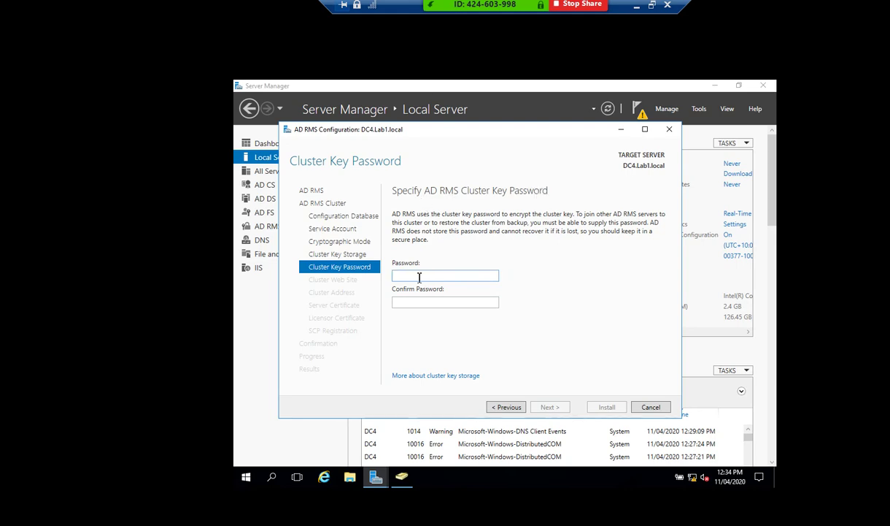
type("Pa")
key("Tab")
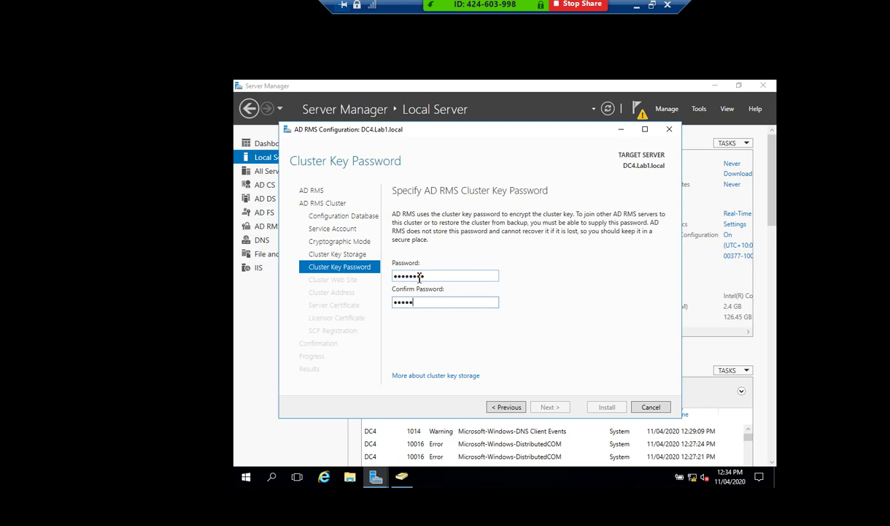
type("Pa$$w0rd")
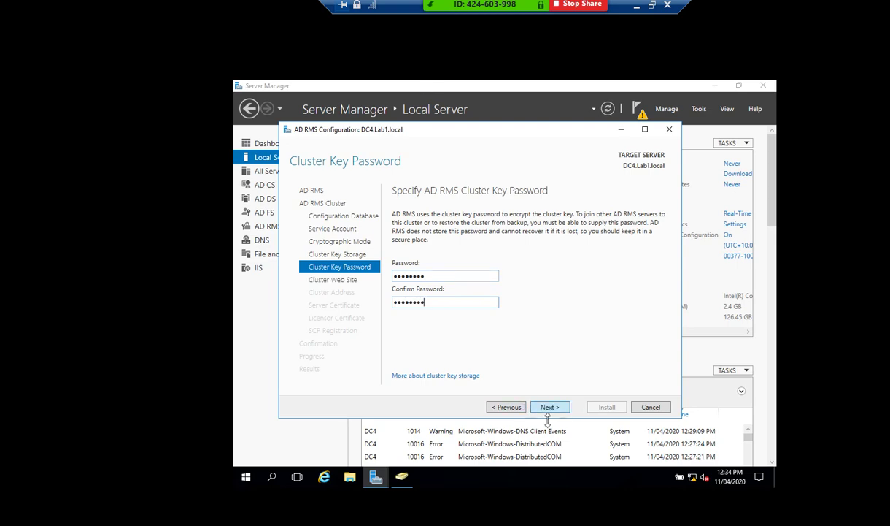
left_click(550, 407)
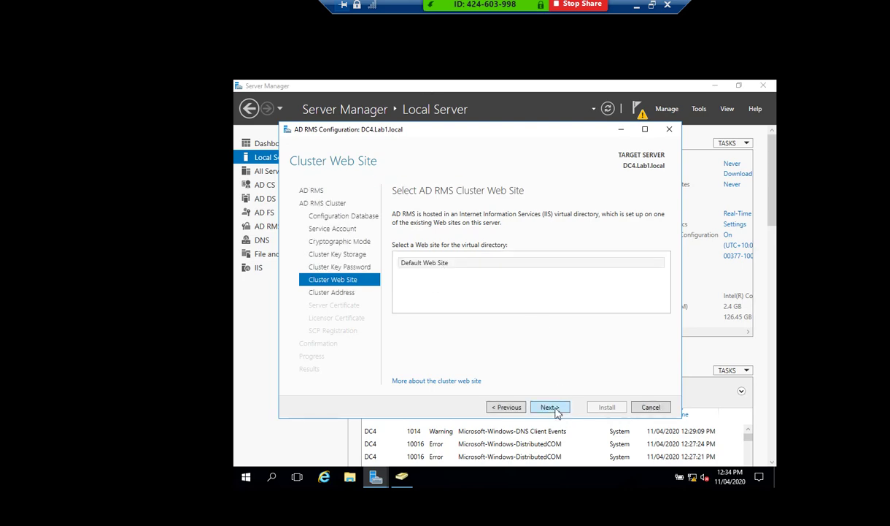
Keep Default Web Site and enter dc4.lab1.local as the cluster address.
left_click(549, 408)
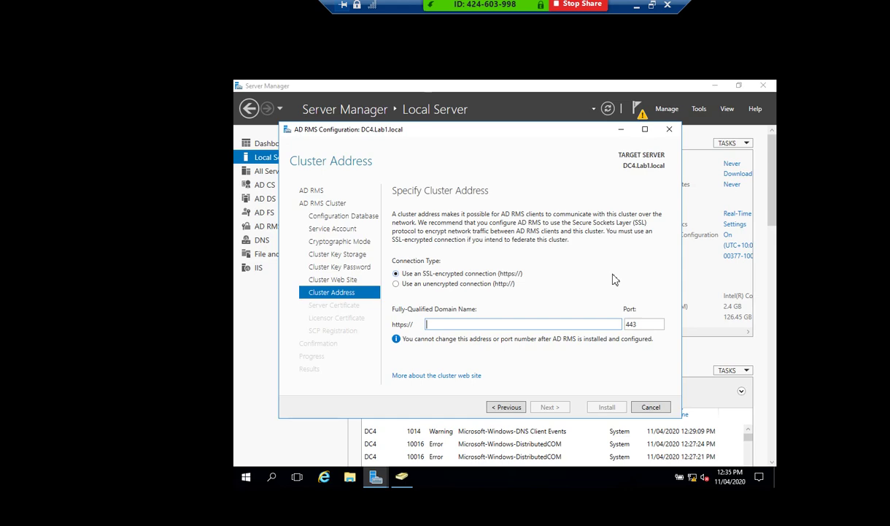
type("dc4.la")
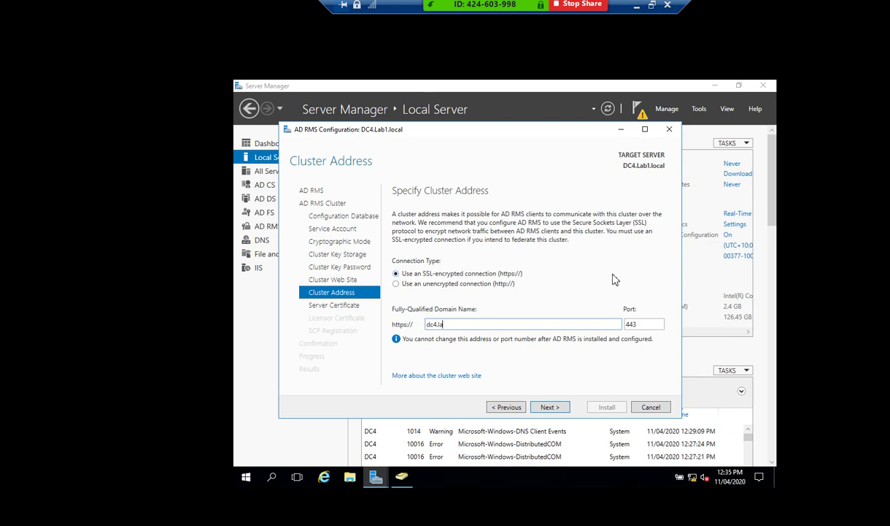
type("b1.local")
left_click_drag(481, 329, 373, 321)
left_click(557, 410)
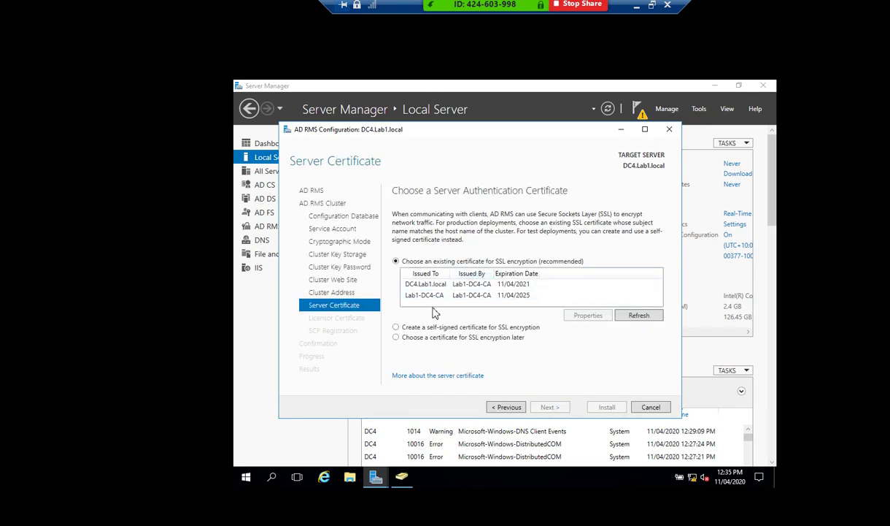
Choose the DC4.Lab1.local SSL certificate, keep DC4 licensor name and SCP registration, and install.
left_click(515, 284)
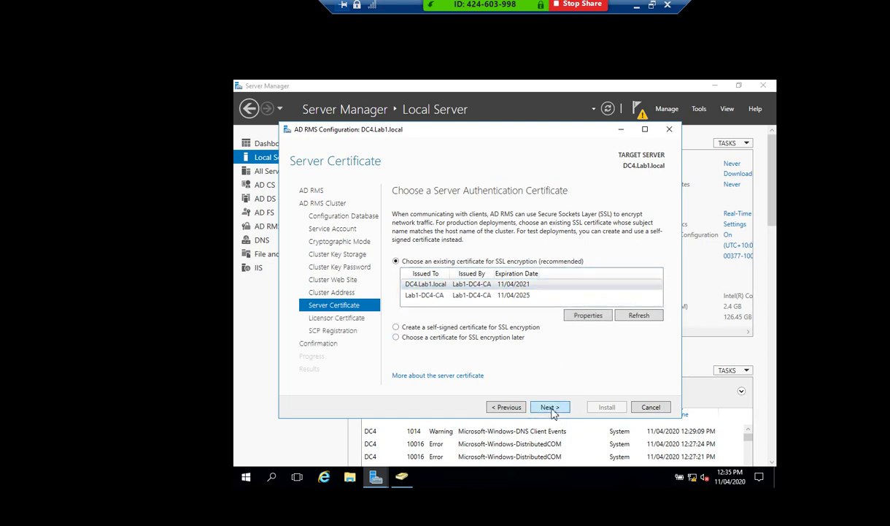
left_click(550, 408)
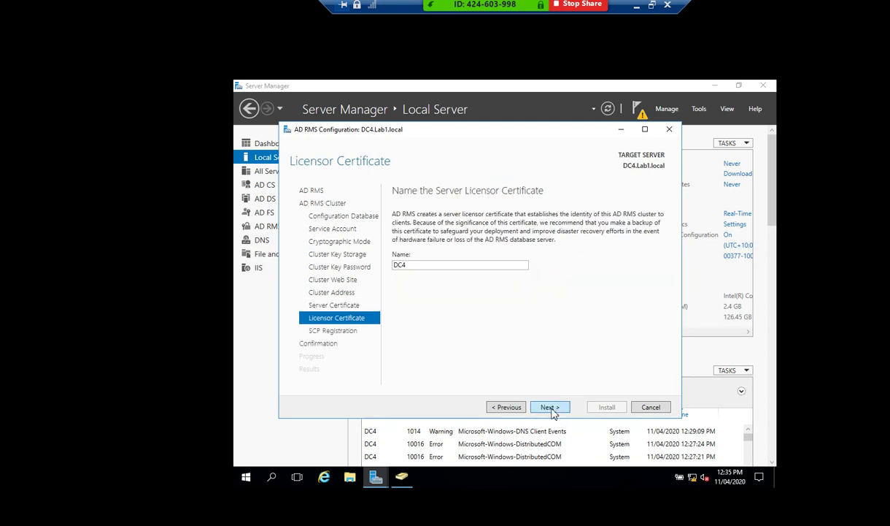
left_click(551, 408)
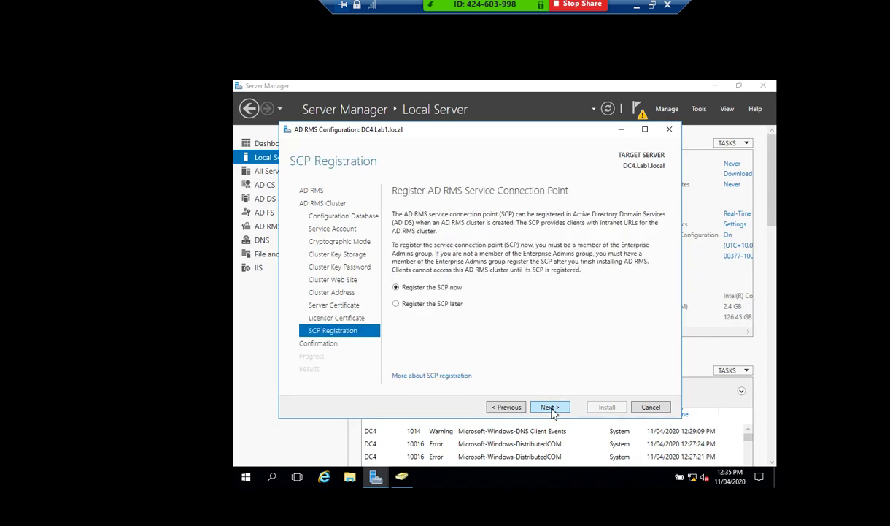
left_click(551, 408)
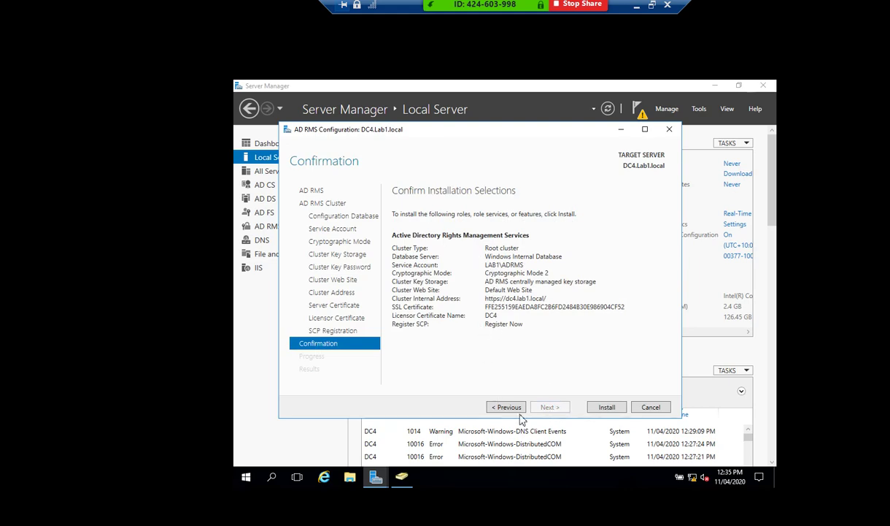
left_click(606, 409)
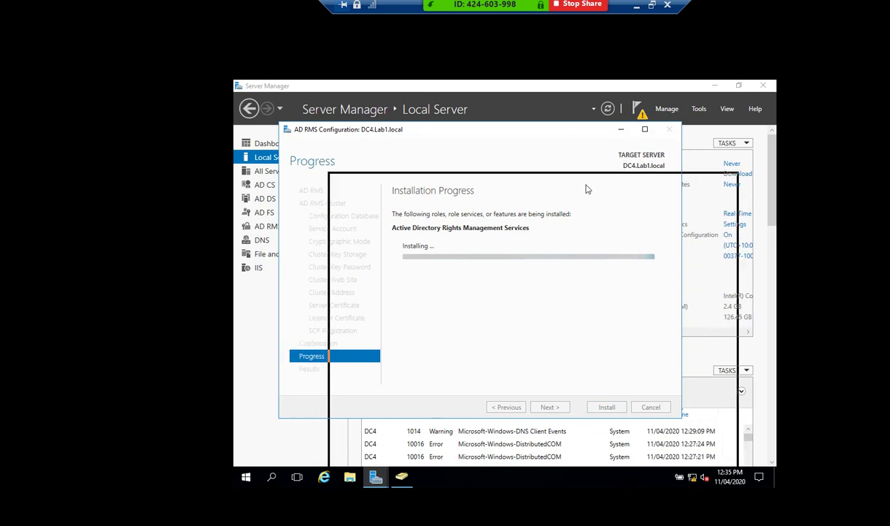
Wait for the AD RMS installation to succeed, then close the configuration wizard.
left_click_drag(564, 151, 562, 155)
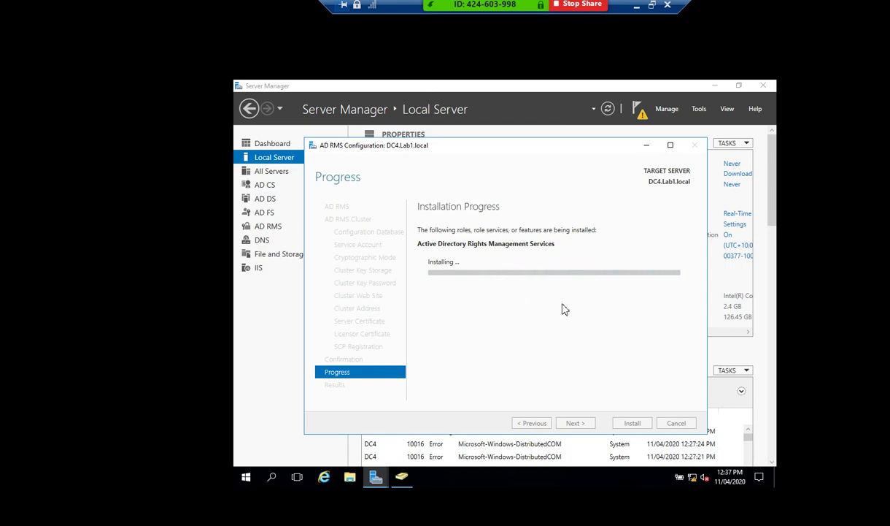
left_click_drag(512, 146, 583, 144)
left_click_drag(576, 148, 552, 147)
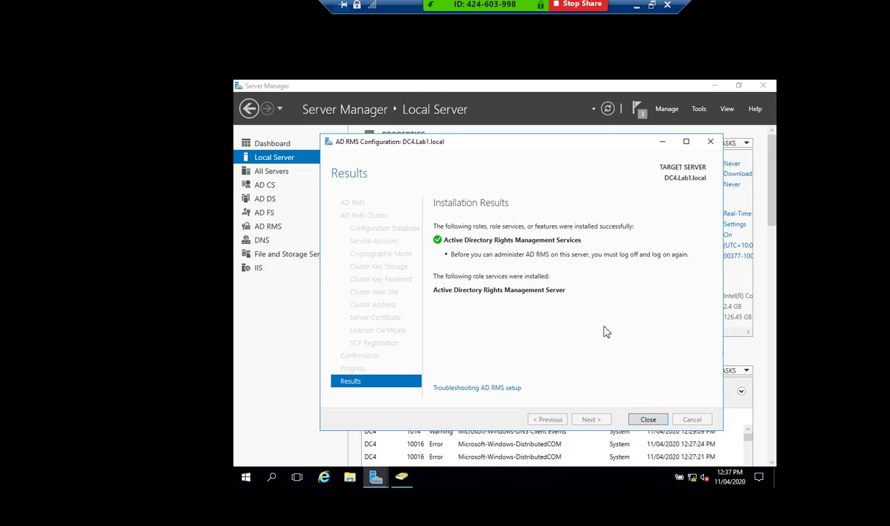
left_click(649, 419)
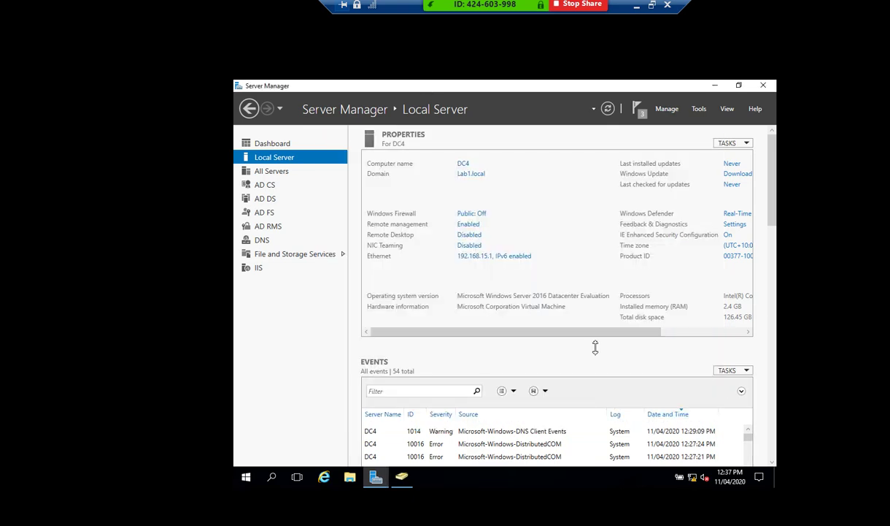
Launch the AD RMS console from Tools, dismiss the 401 Unauthorized error, and widen the tree pane.
left_click_drag(591, 333, 556, 336)
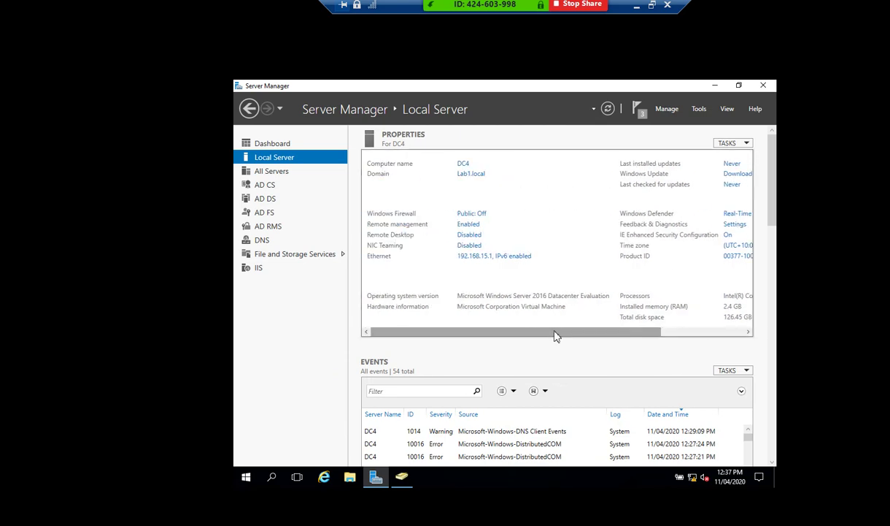
left_click(698, 109)
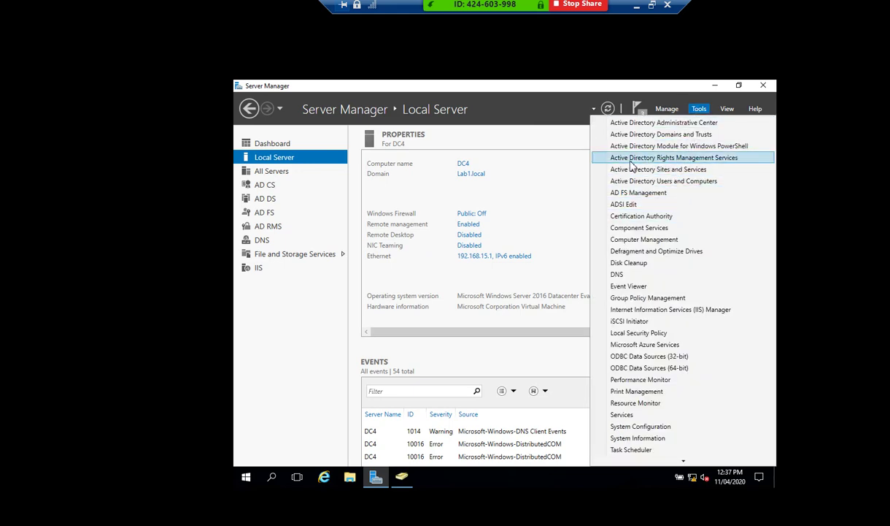
left_click(706, 160)
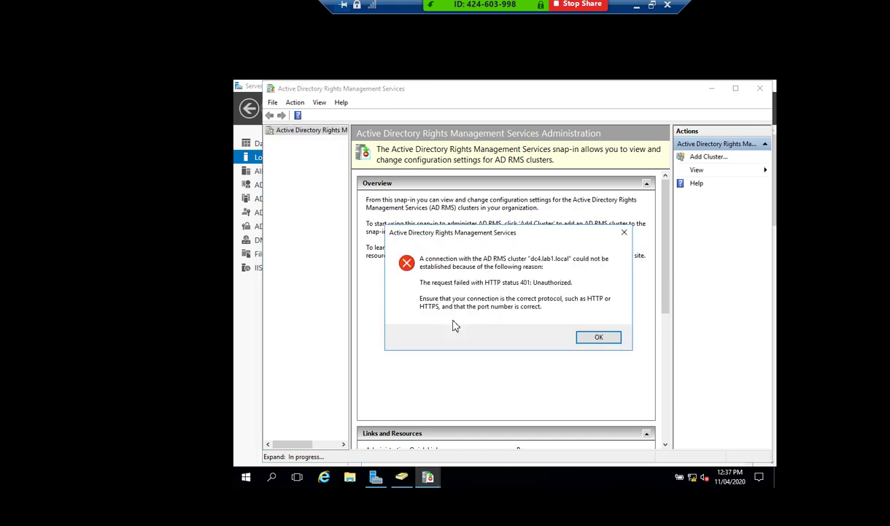
left_click(597, 337)
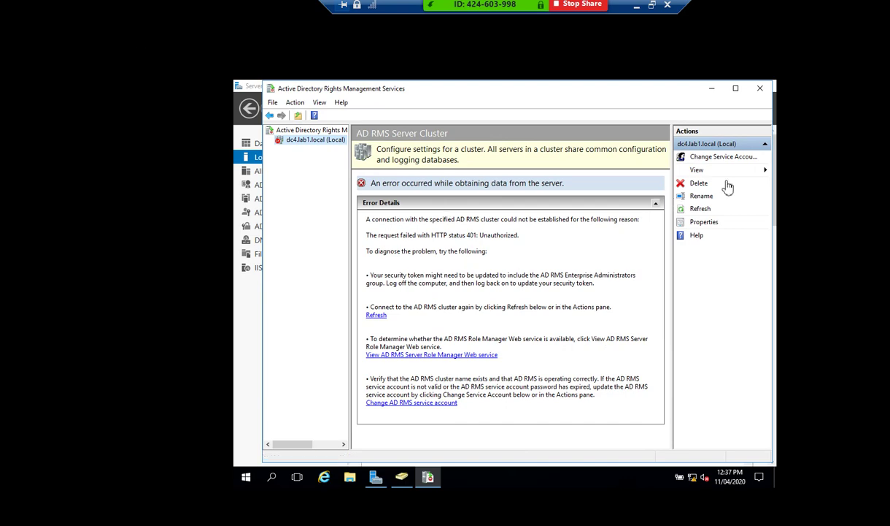
right_click(315, 146)
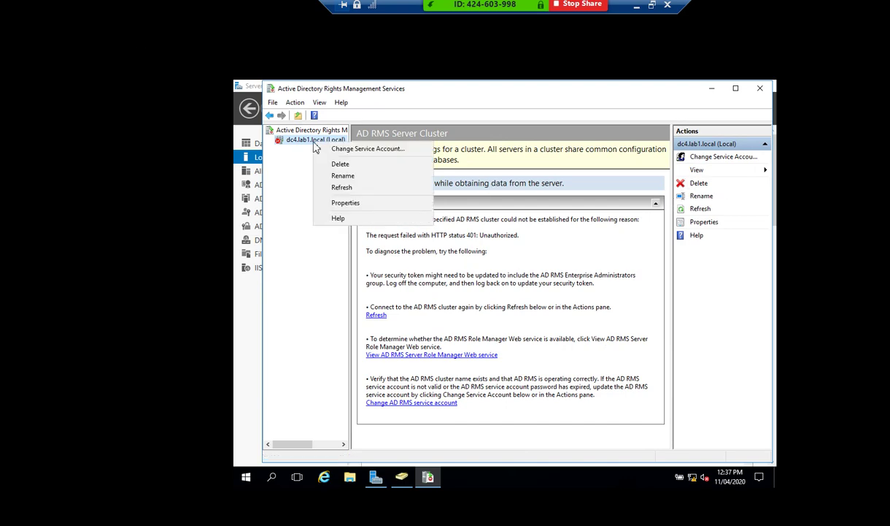
left_click(276, 195)
mouse_move(349, 194)
left_mouse_down()
mouse_move(406, 194)
mouse_move(362, 195)
left_mouse_up()
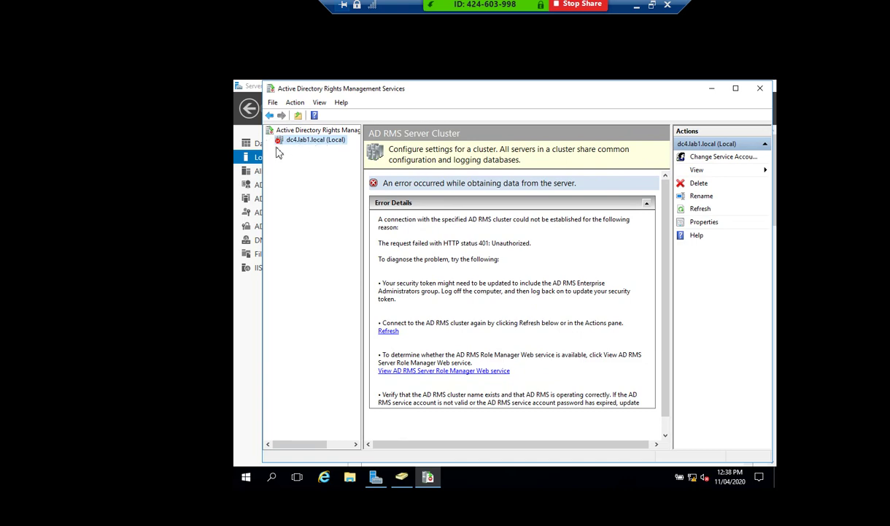
Add the dc4.lab1.local cluster again via Add Cluster, connecting with the service account credentials.
right_click(283, 138)
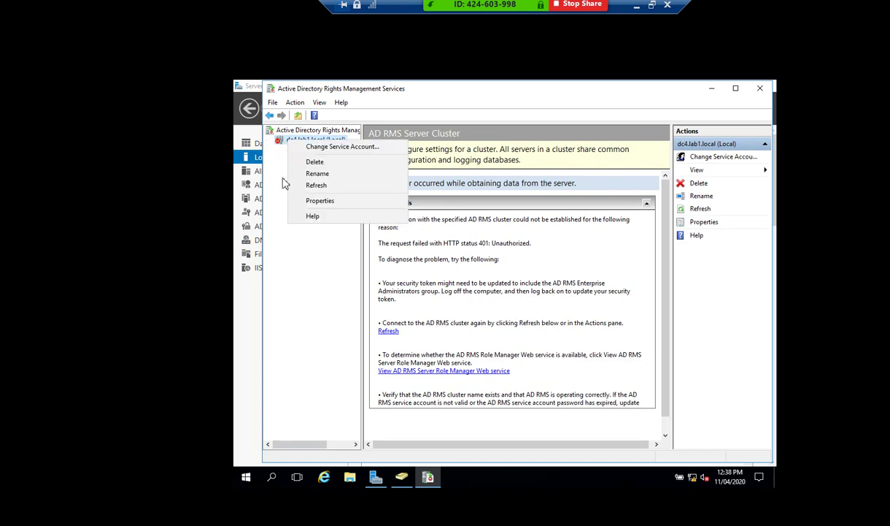
left_click(272, 173)
right_click(327, 132)
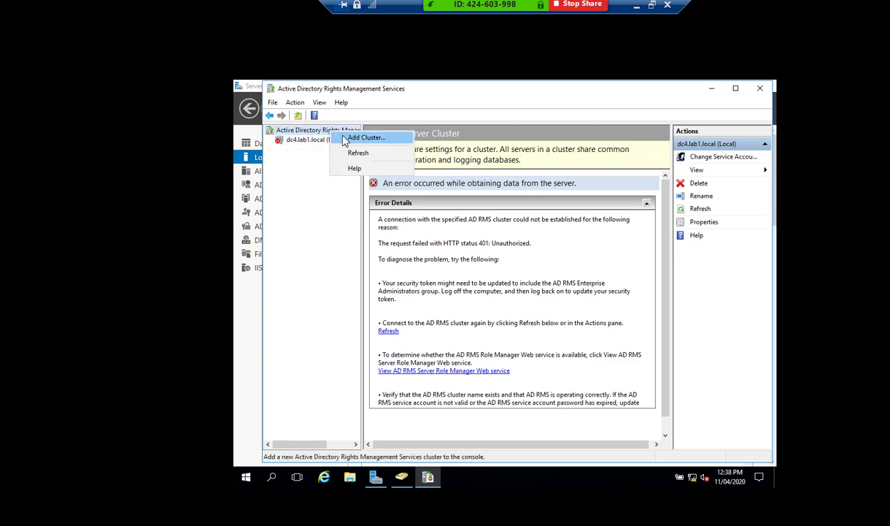
left_click(354, 142)
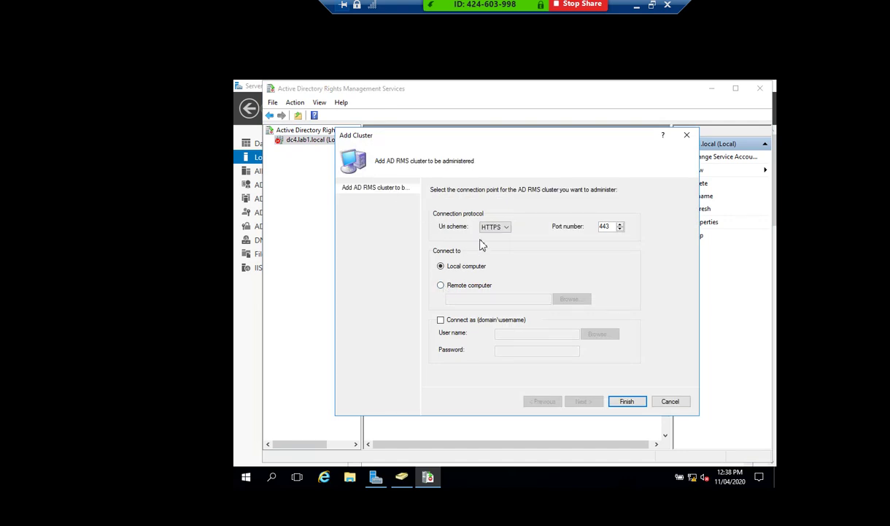
left_click(441, 320)
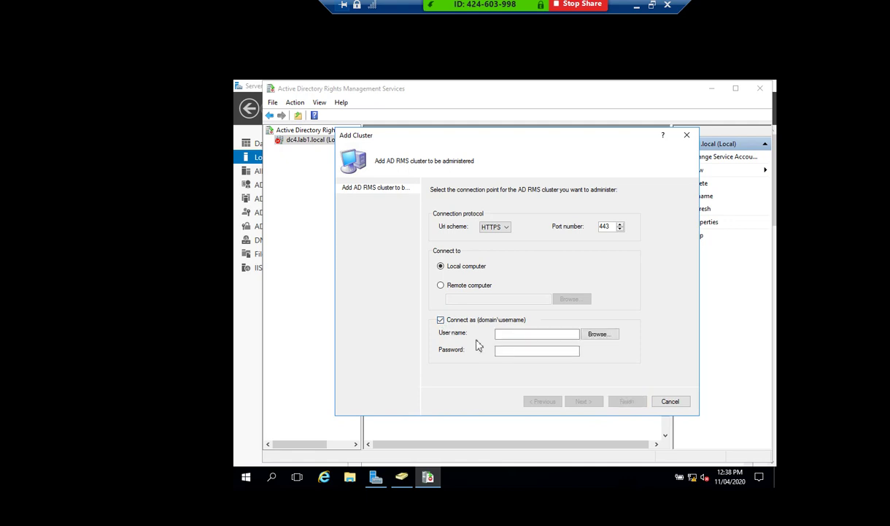
left_click(535, 333)
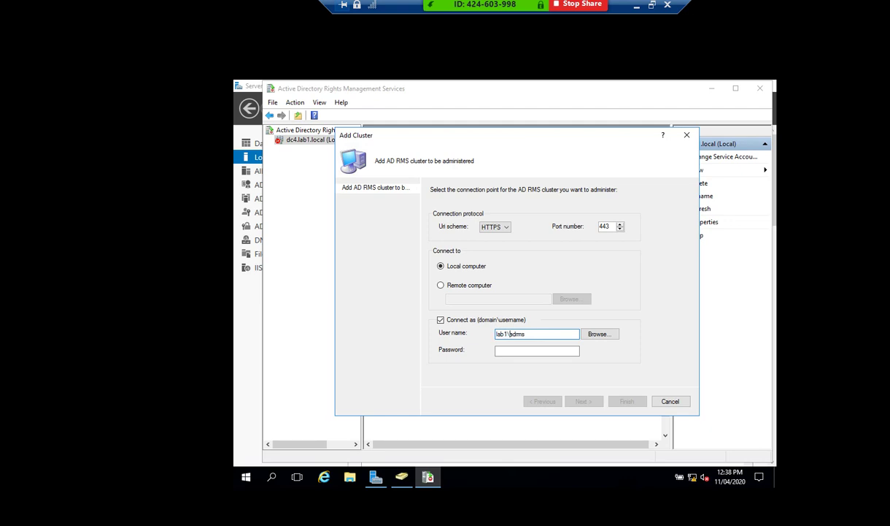
left_click(537, 350)
type("P")
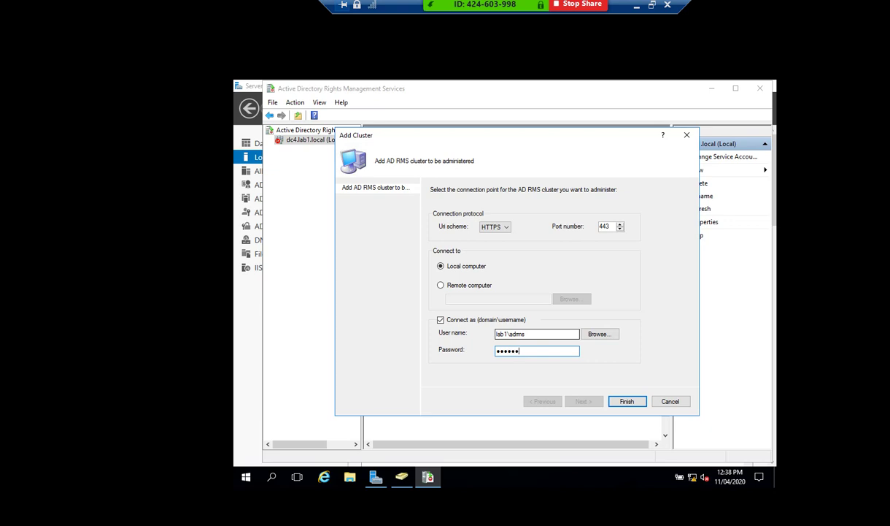
left_click(629, 402)
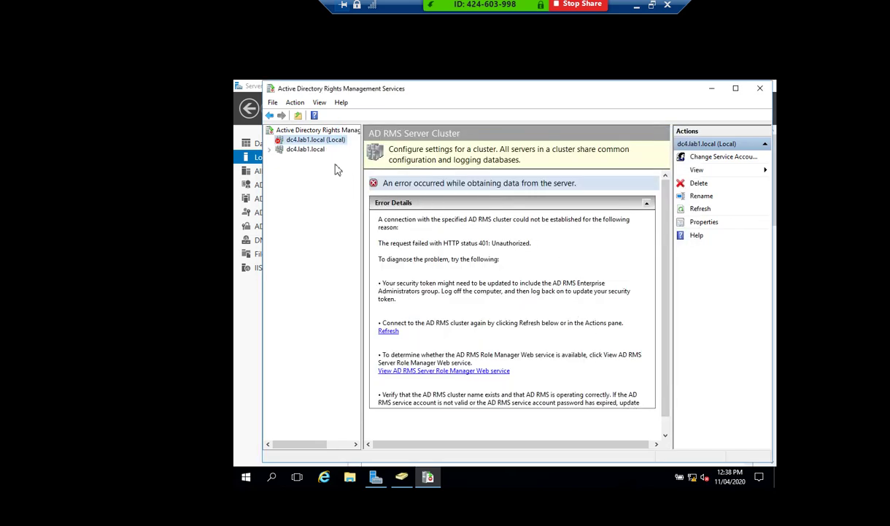
Expand dc4.lab1.local's Trust, Exclusion and Security Policies and Reports, then show Rights Policy Templates.
left_click(270, 150)
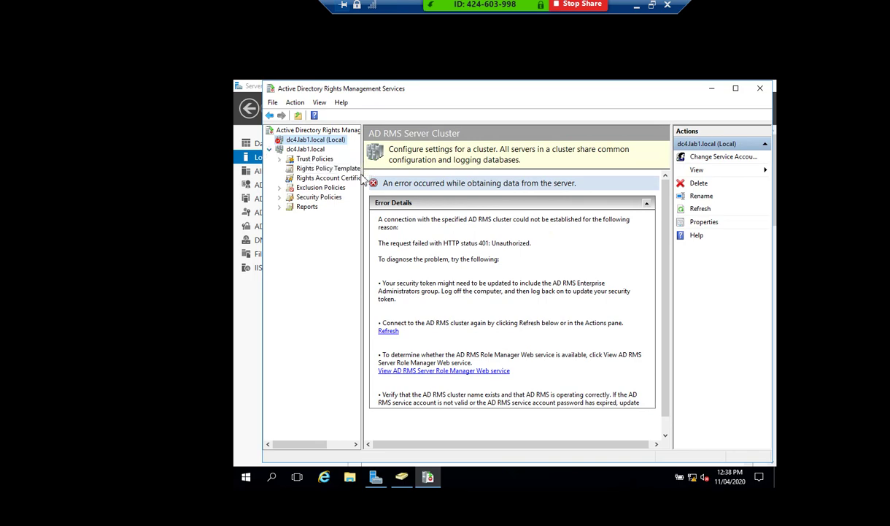
left_click_drag(365, 182, 399, 182)
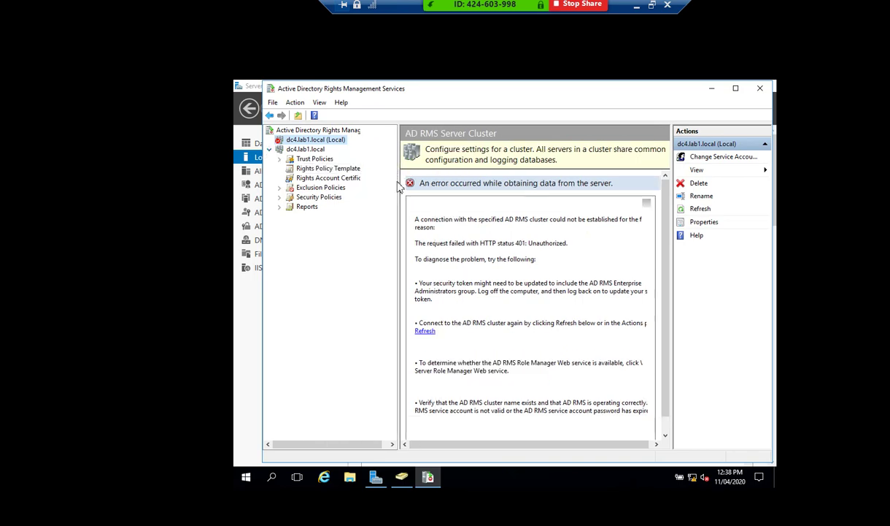
left_click(282, 159)
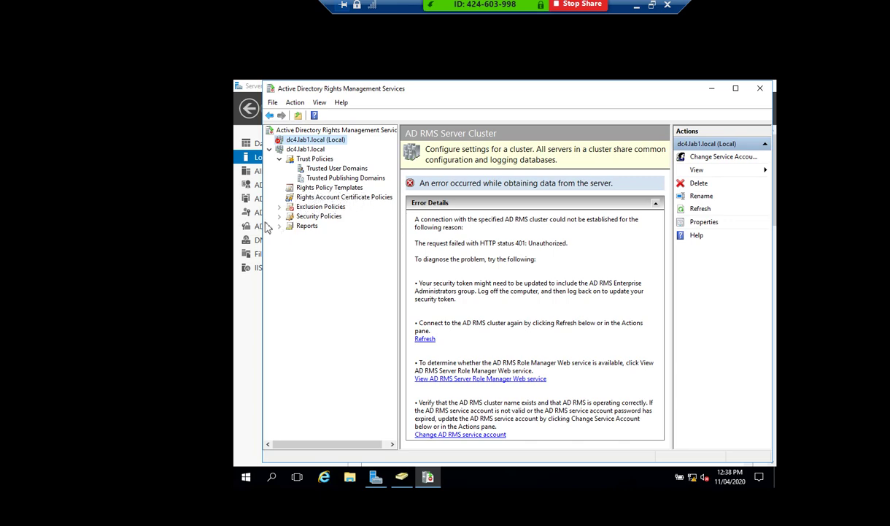
left_click(279, 206)
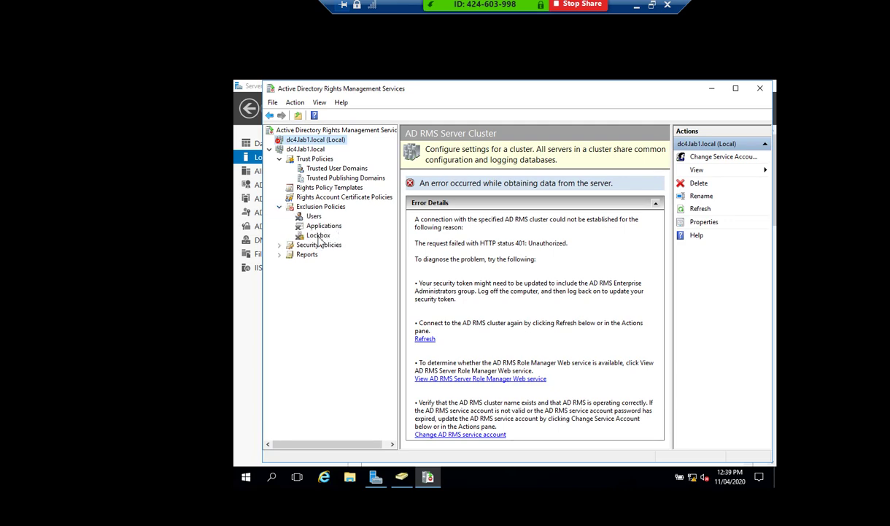
left_click(280, 246)
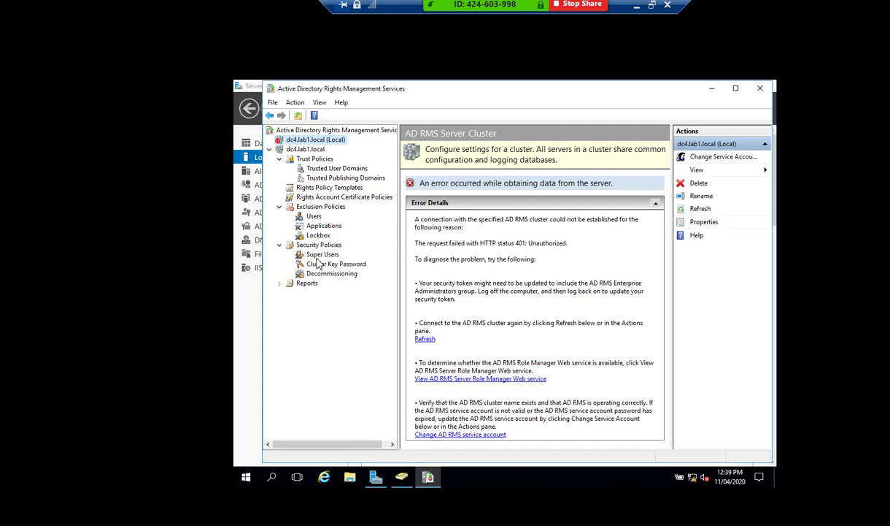
left_click(280, 284)
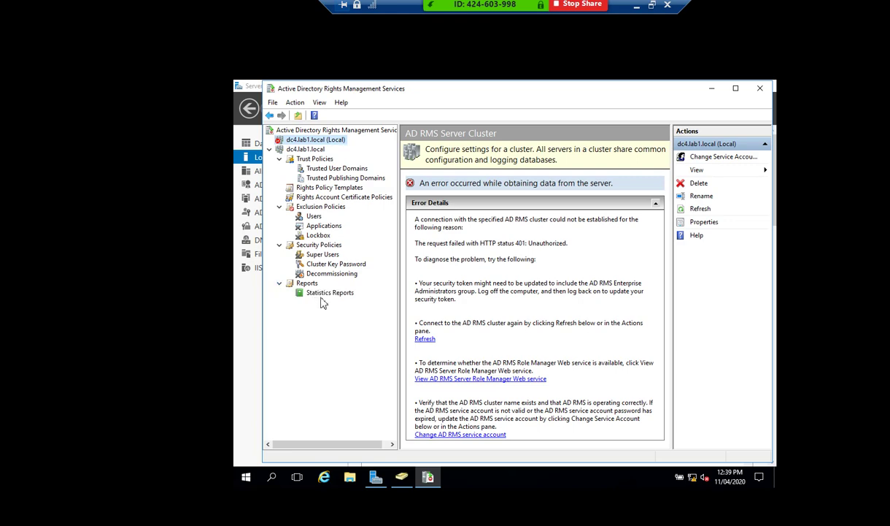
left_click_drag(398, 294, 414, 293)
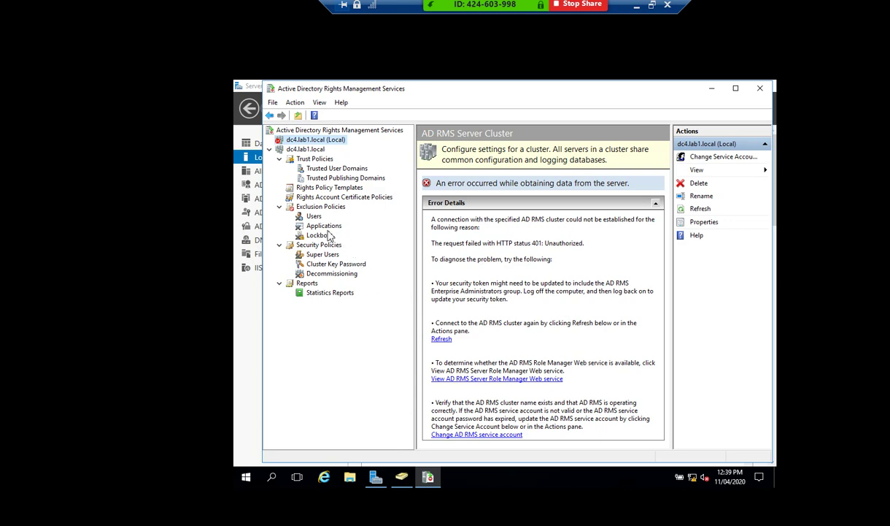
left_click(296, 187)
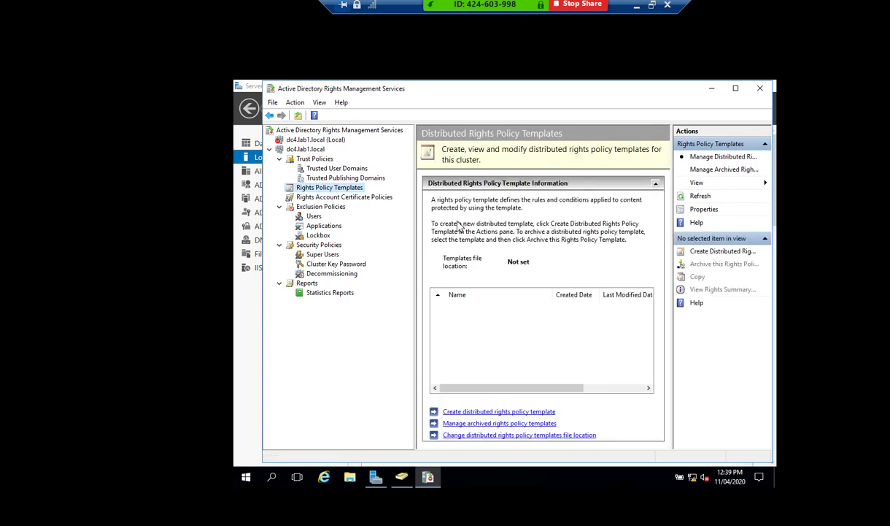
Start a new distributed template with an English (United States) name and description of 'Test'.
left_click(470, 411)
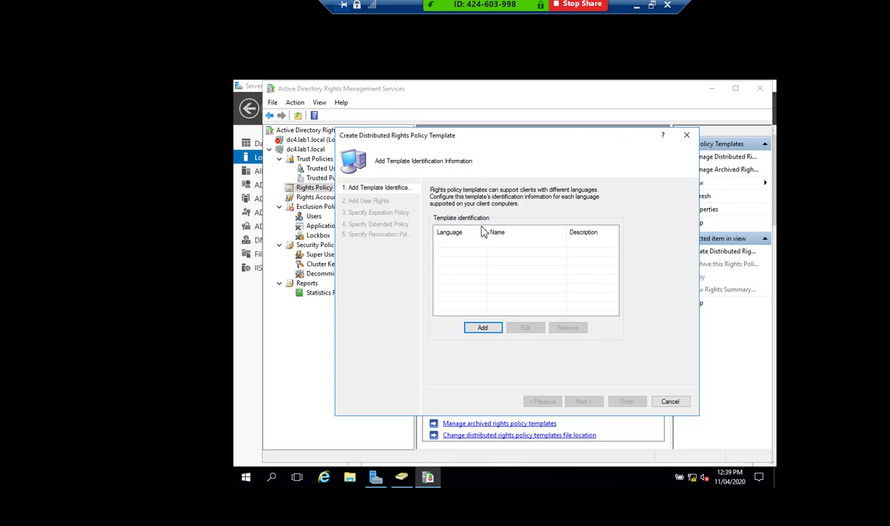
left_click(482, 329)
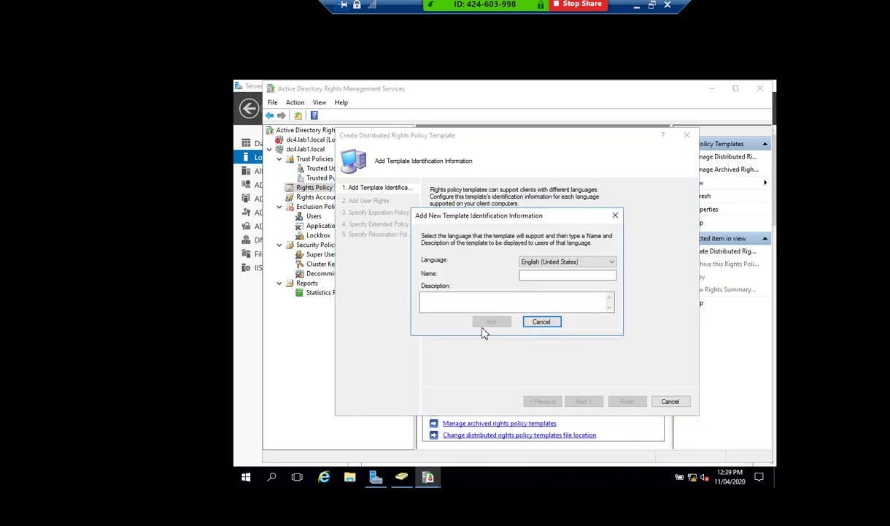
left_click(533, 277)
left_click(493, 305)
type("Test")
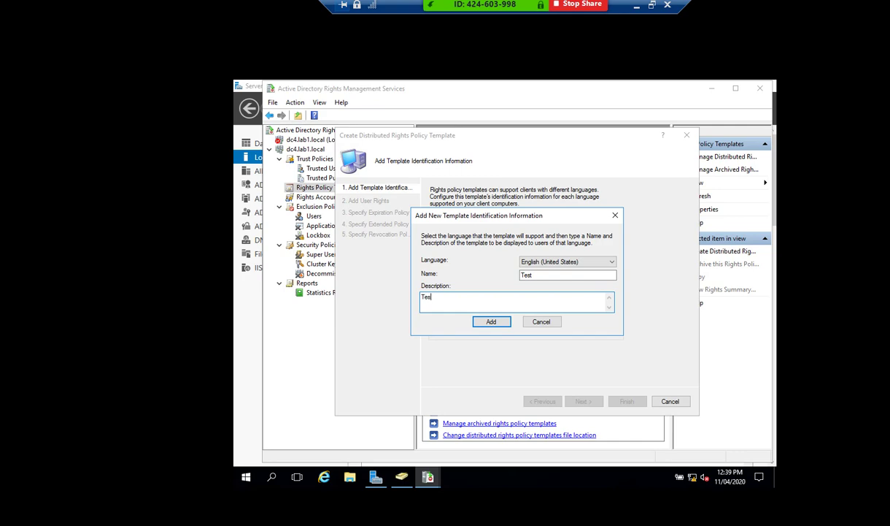
left_click(492, 323)
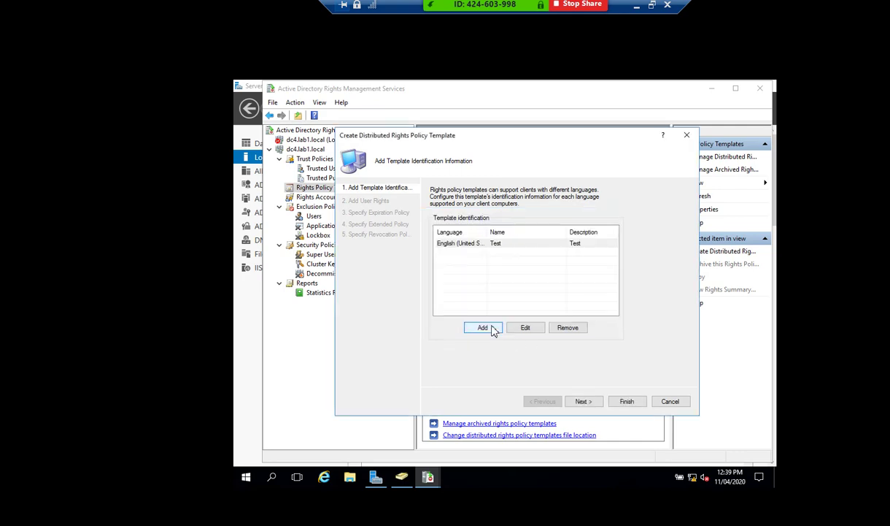
left_click(582, 401)
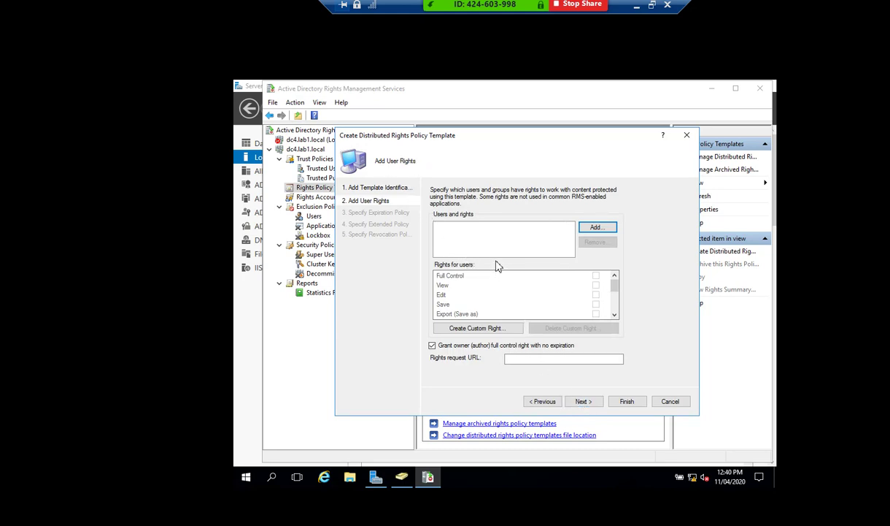
Add Anyone to the Test template and grant it the View right.
left_click(598, 229)
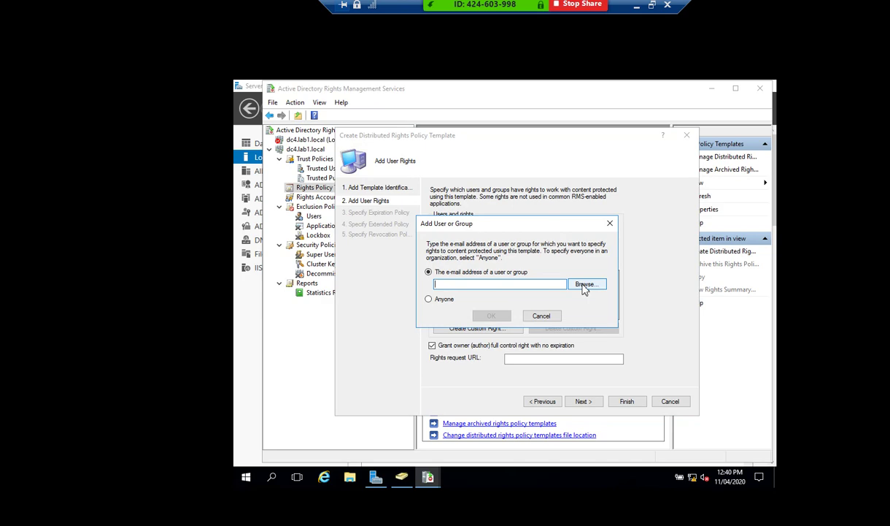
left_click(442, 301)
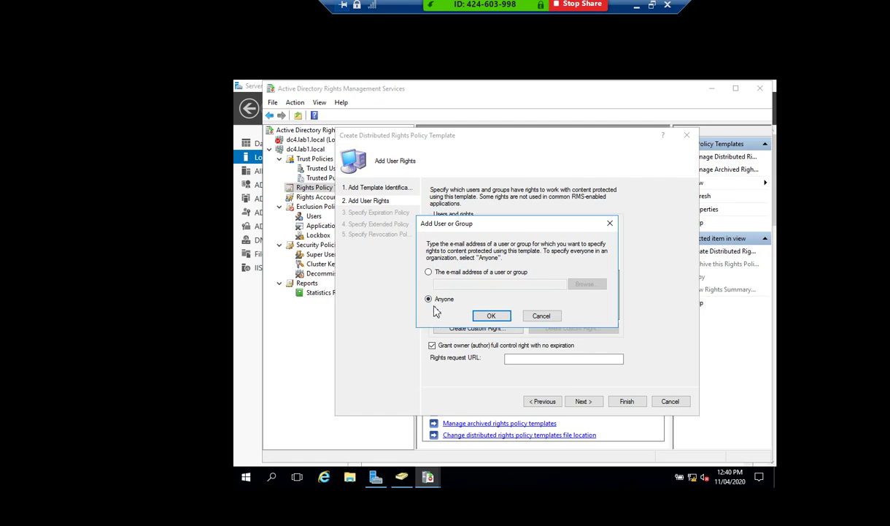
left_click(491, 316)
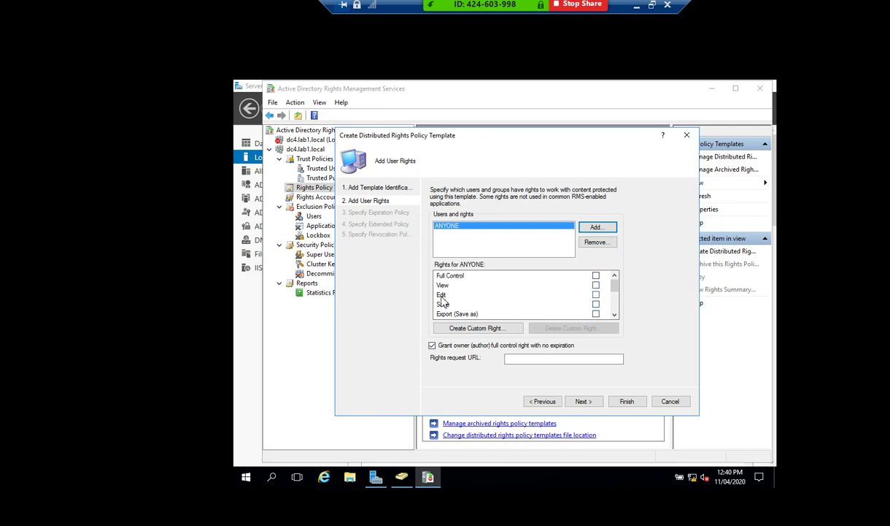
scroll(499, 309, "down", 2)
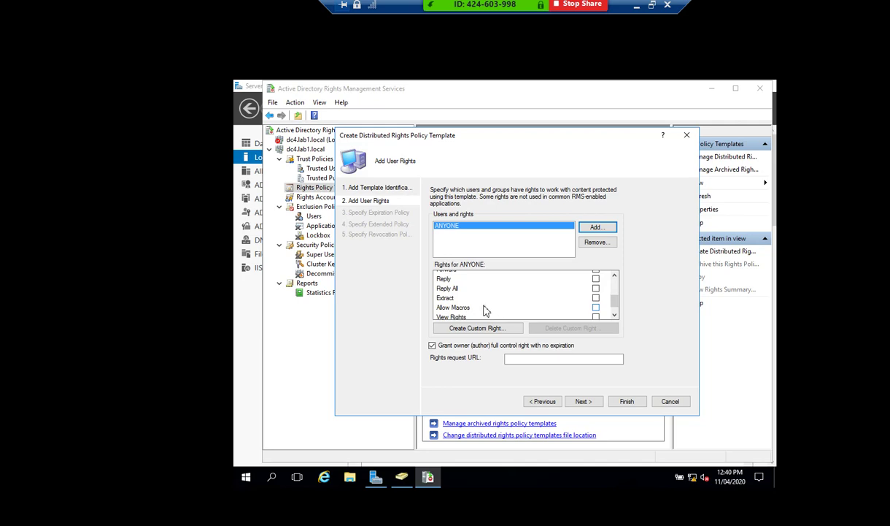
scroll(460, 299, "down", 1)
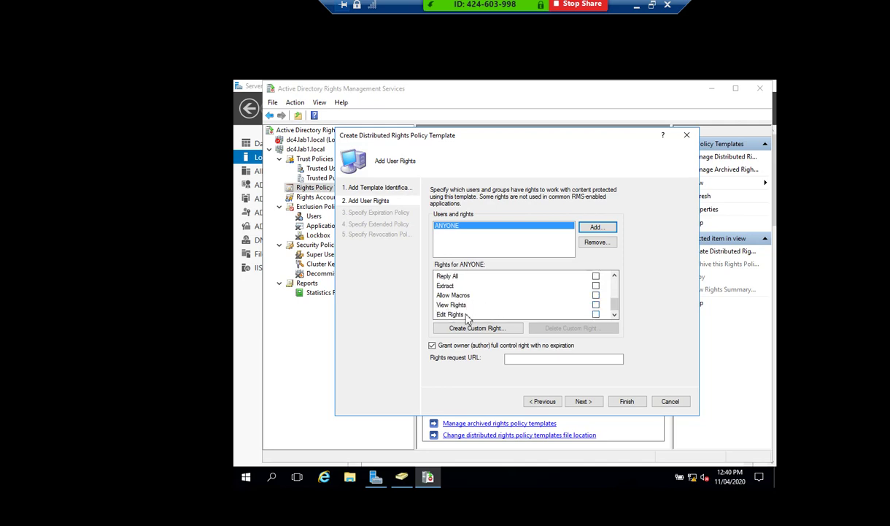
scroll(453, 306, "up", 3)
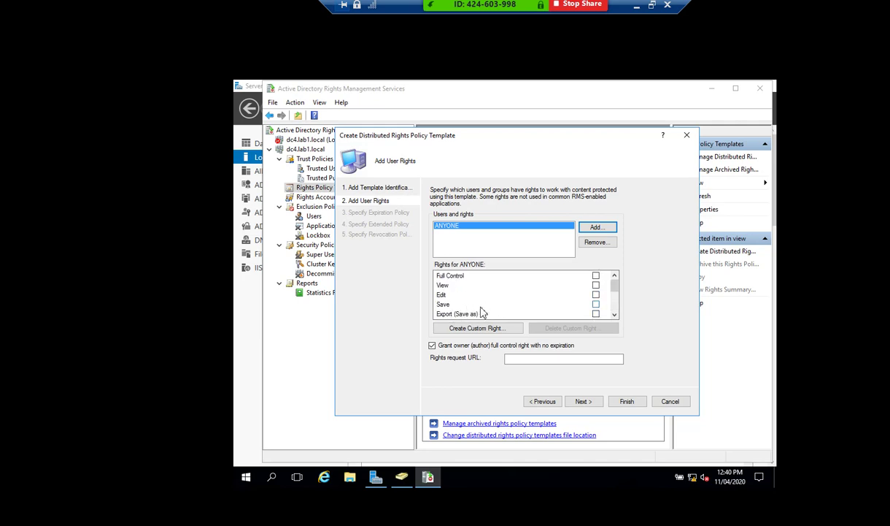
left_click(595, 285)
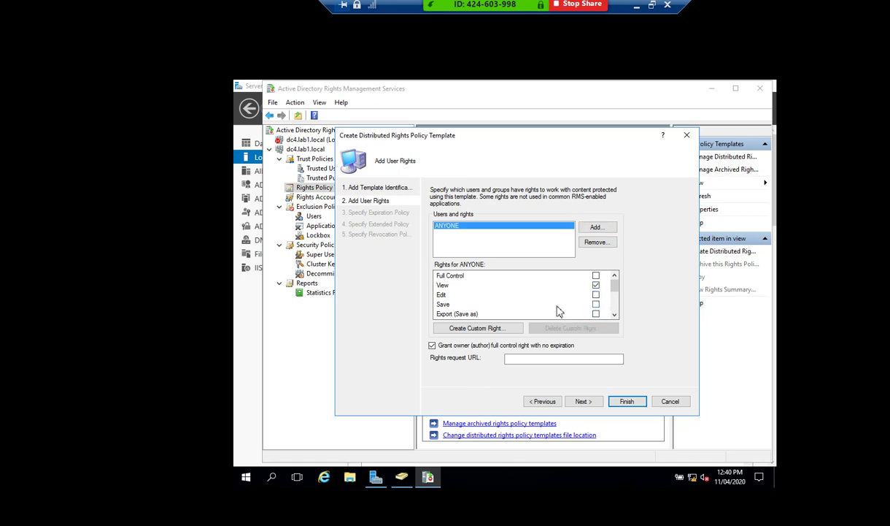
scroll(558, 312, "down", 2)
scroll(559, 311, "down", 1)
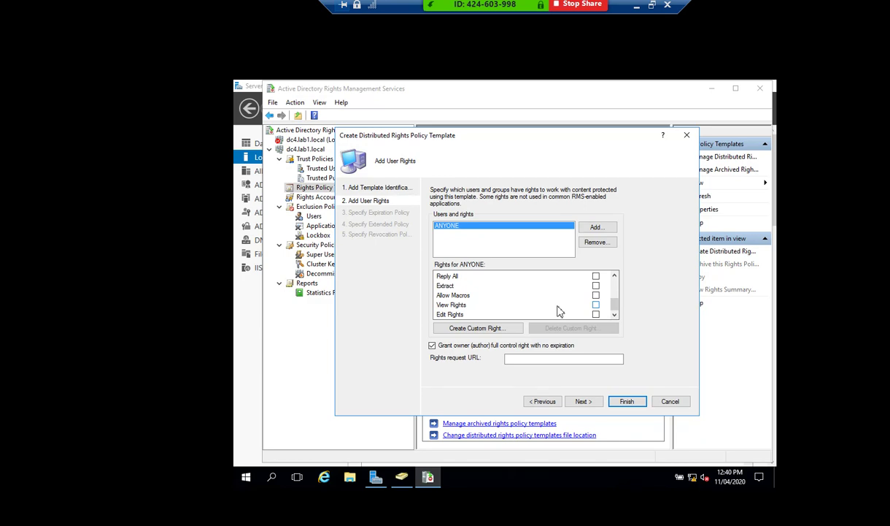
left_click(587, 403)
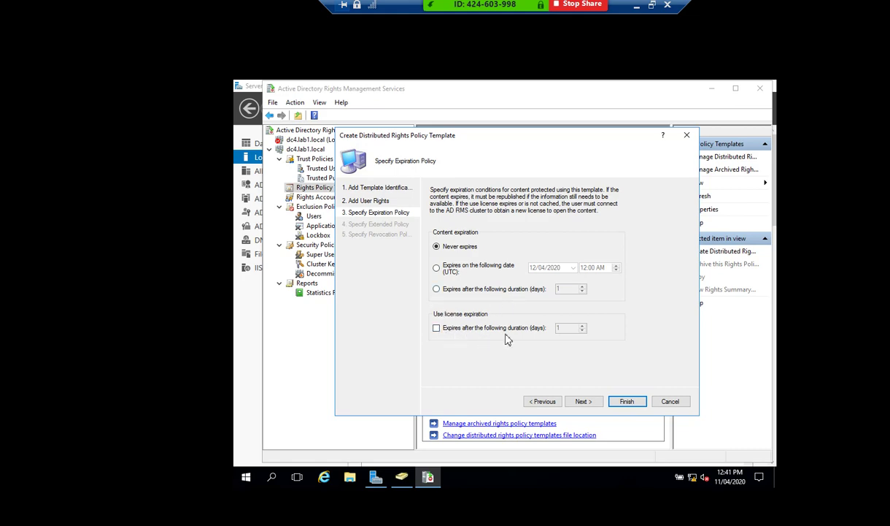
Set use licenses to expire after 2 days, finish the Test template and select it.
left_click(464, 330)
type("2")
left_click(583, 403)
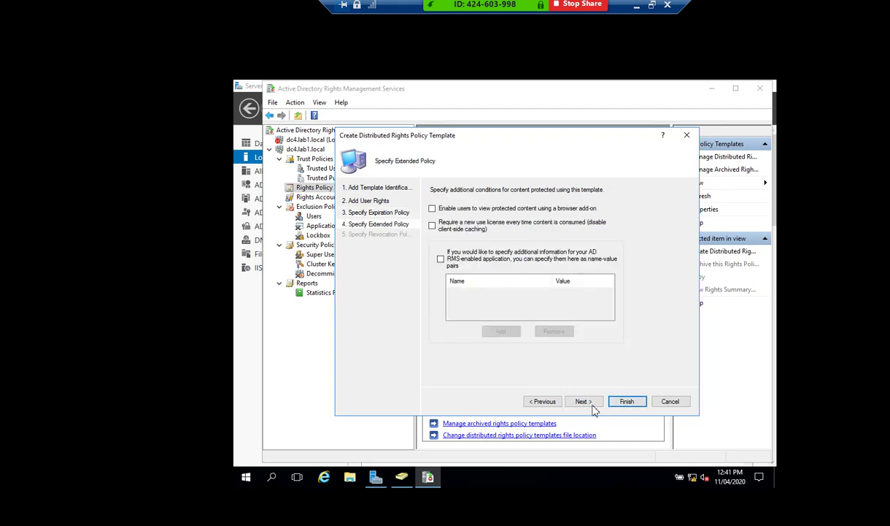
left_click(591, 406)
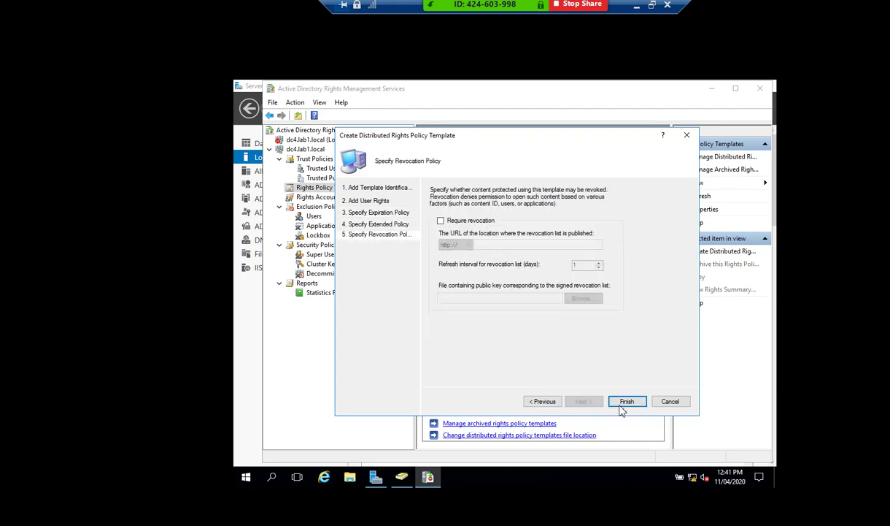
left_click(625, 403)
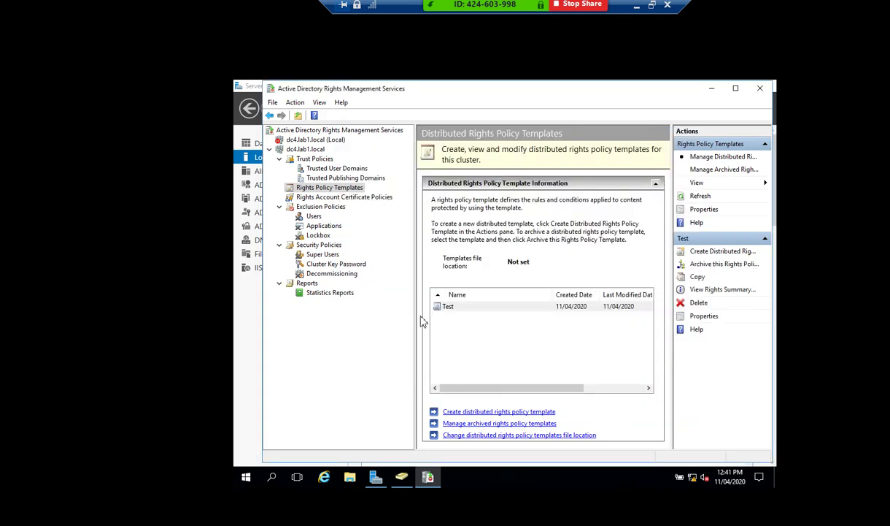
left_click(447, 307)
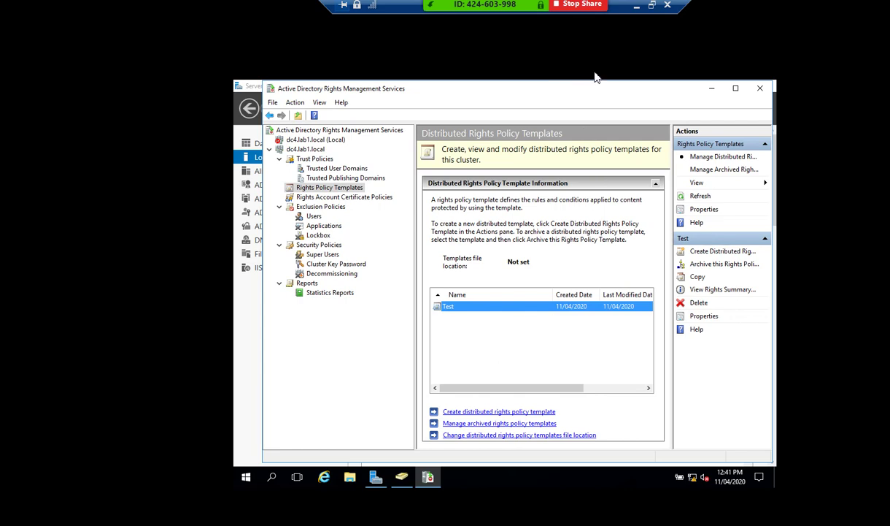
left_click(637, 11)
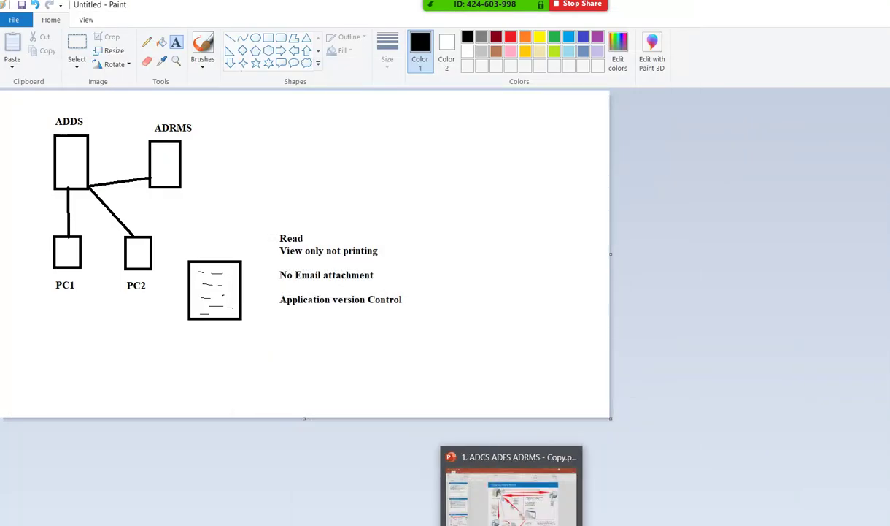
Switch from the Paint diagram to PowerPoint's 'How AD RMS Works' slide.
left_click(549, 515)
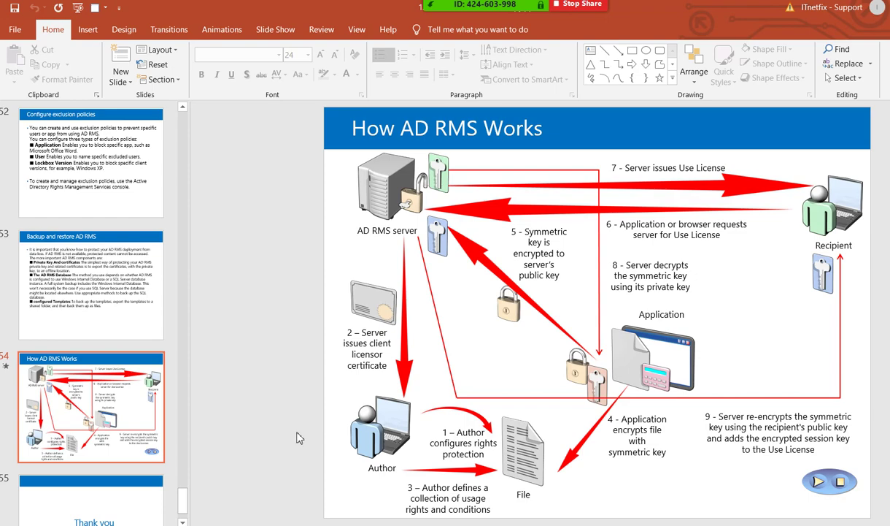
Review PowerPoint's Protect Presentation Restrict Access options, then show Rights Account Certificate Policies in the console.
left_click(11, 33)
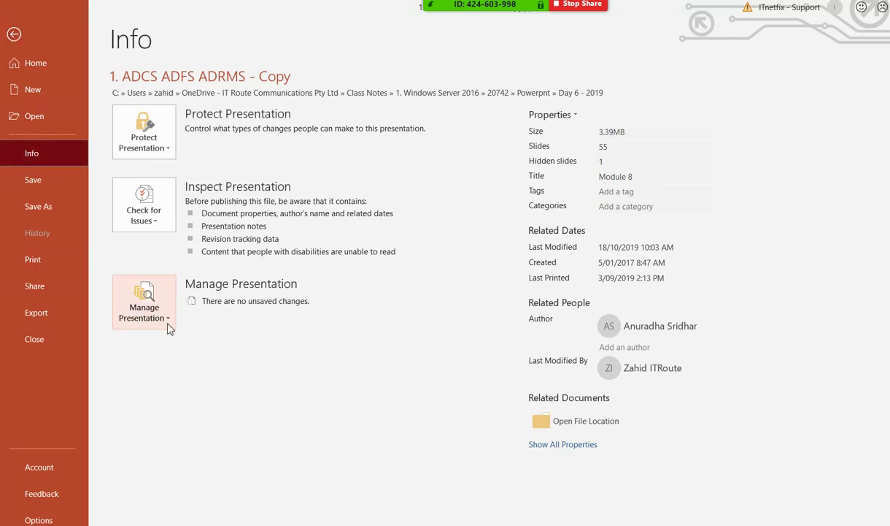
left_click(167, 150)
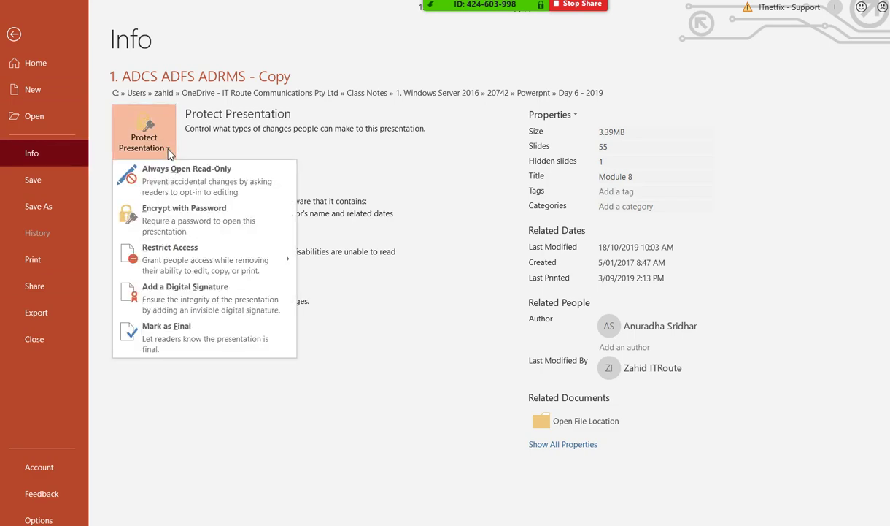
mouse_move(160, 262)
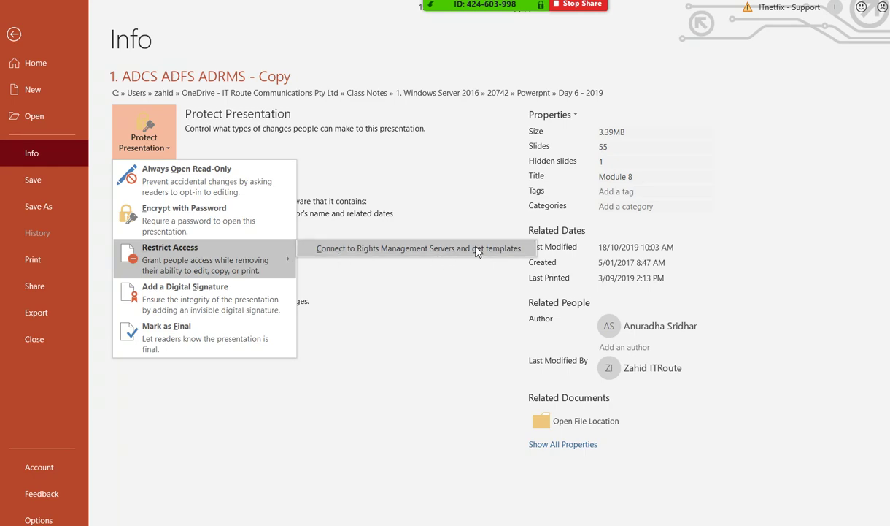
left_click(14, 35)
left_click(14, 35)
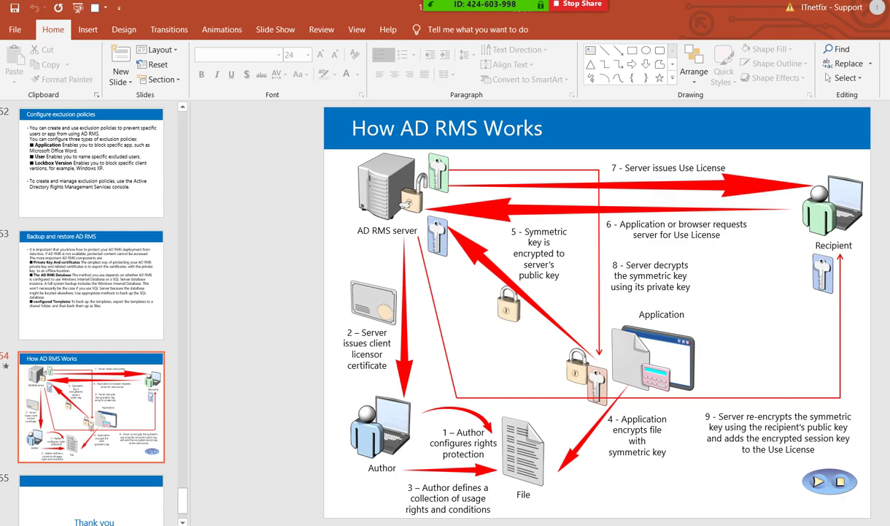
left_click(520, 488)
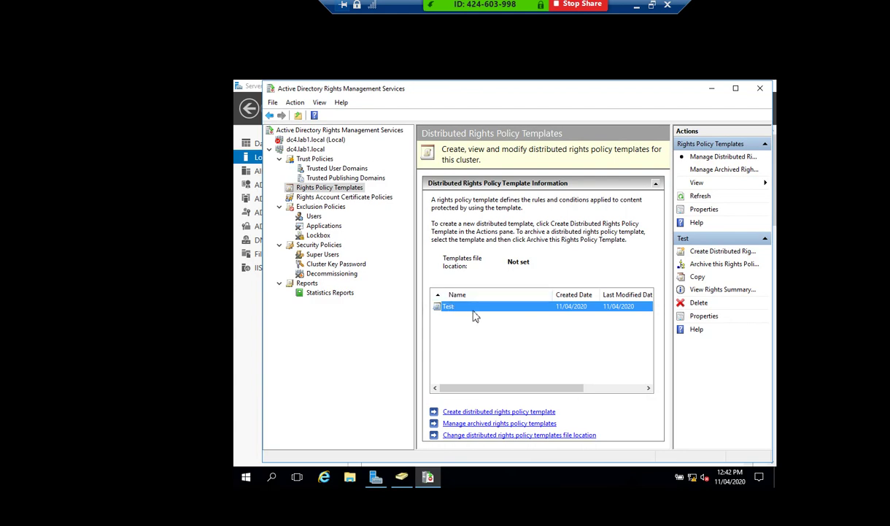
left_click(312, 199)
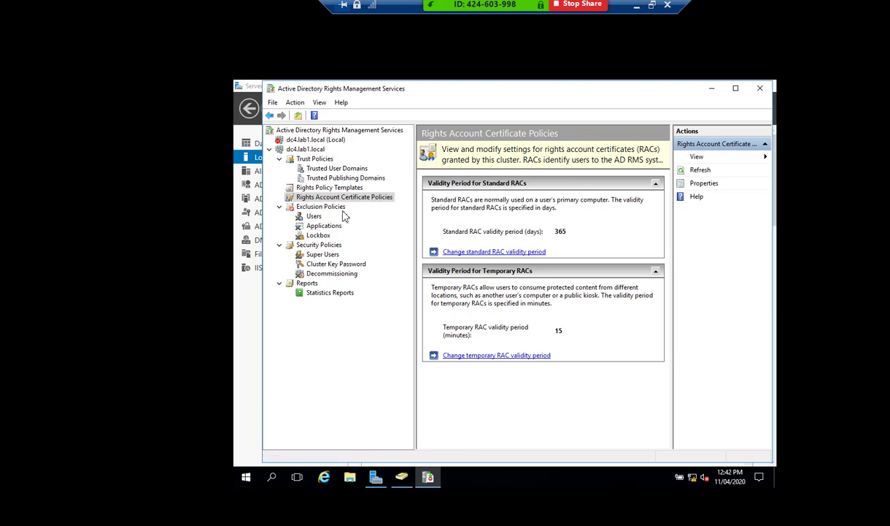
Enable user, application and lockbox version exclusion under Exclusion Policies.
left_click(315, 217)
right_click(319, 219)
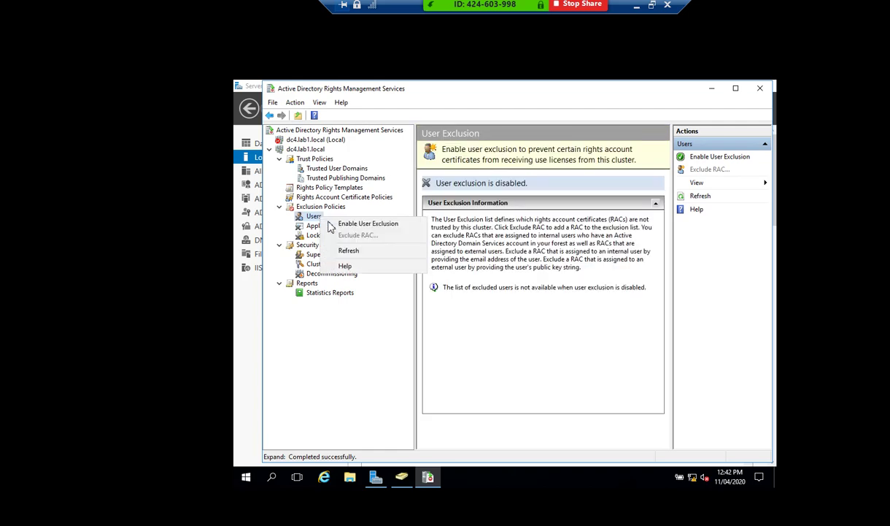
left_click(358, 222)
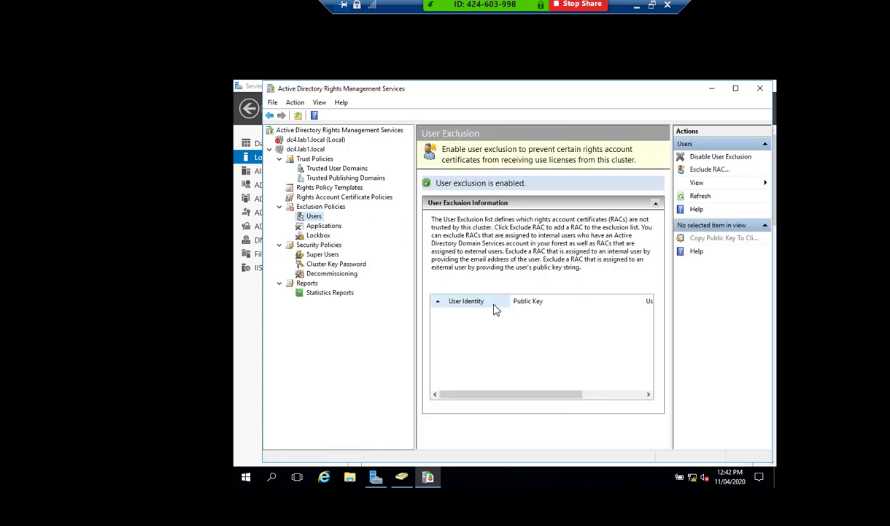
left_click(324, 226)
right_click(335, 231)
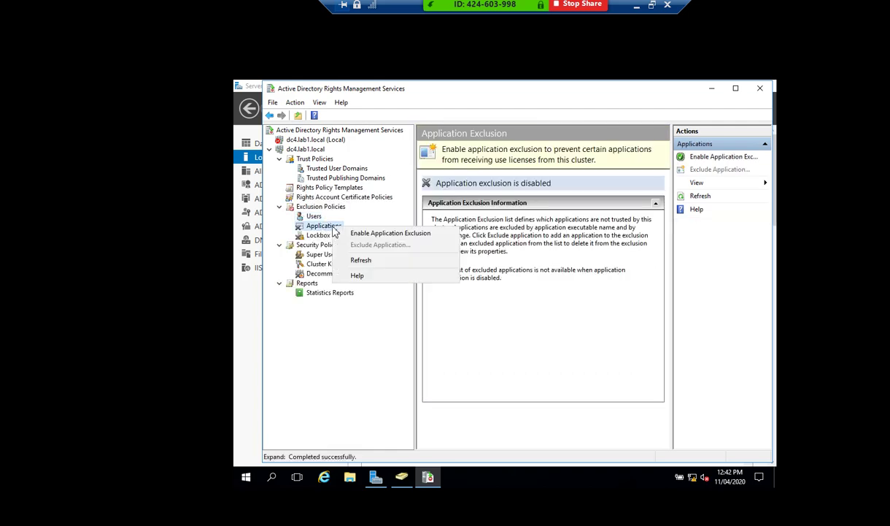
left_click(354, 231)
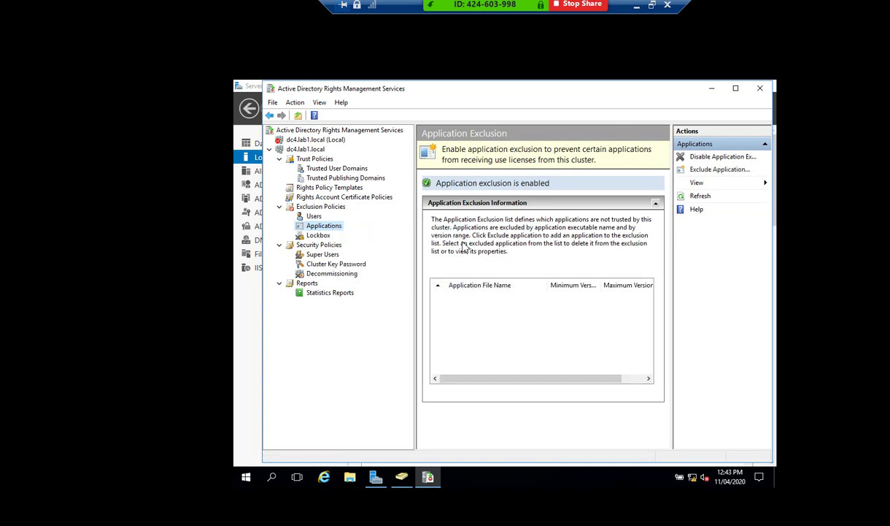
left_click(325, 237)
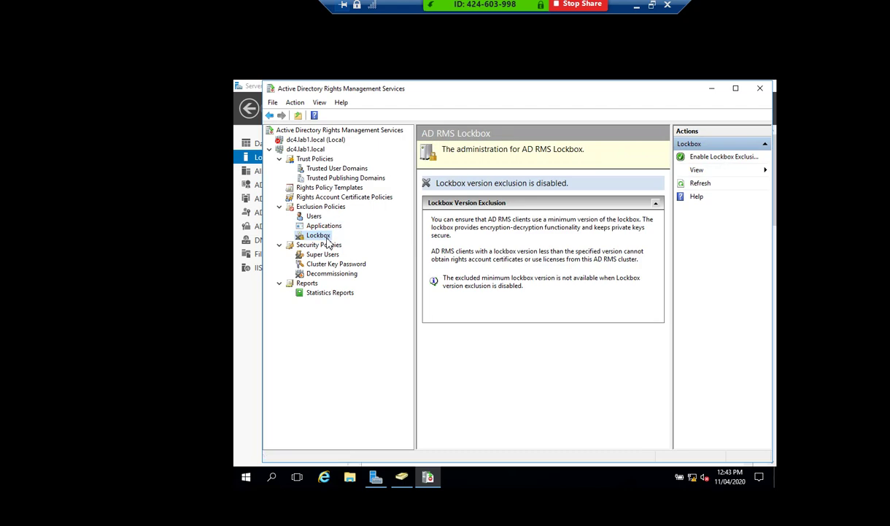
right_click(332, 237)
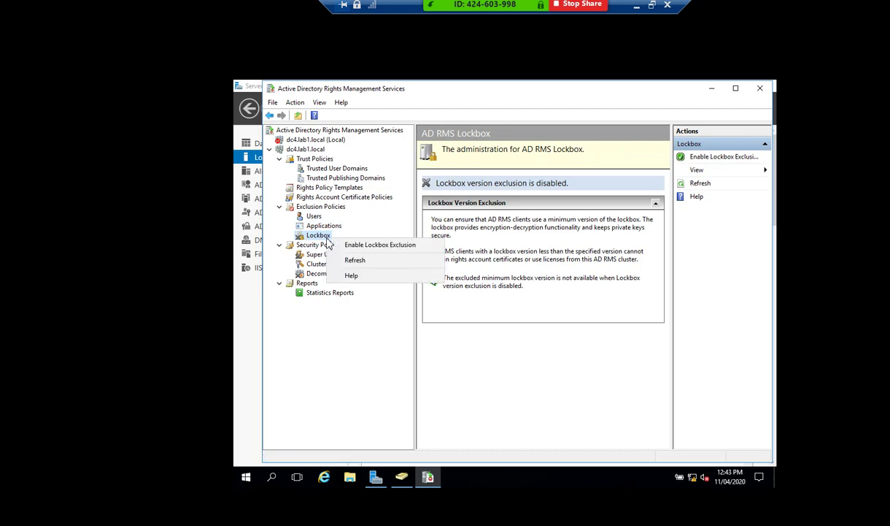
left_click(365, 244)
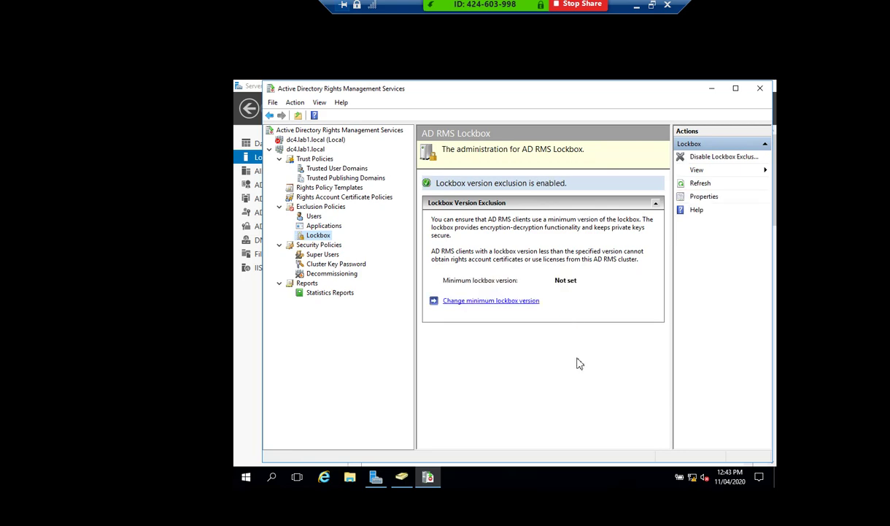
Look at the Exclude User dialog, cancel it, and show the Application Exclusion page.
left_click(314, 217)
right_click(314, 217)
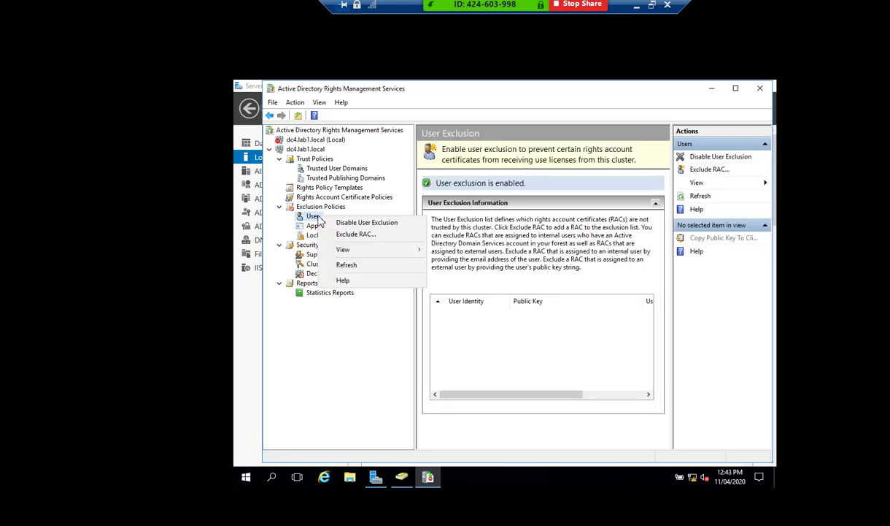
left_click(351, 233)
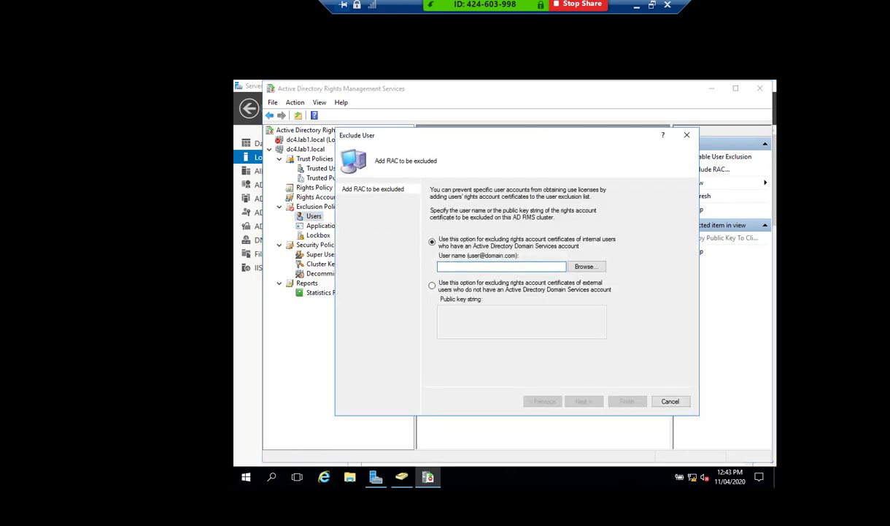
left_click_drag(536, 135, 584, 137)
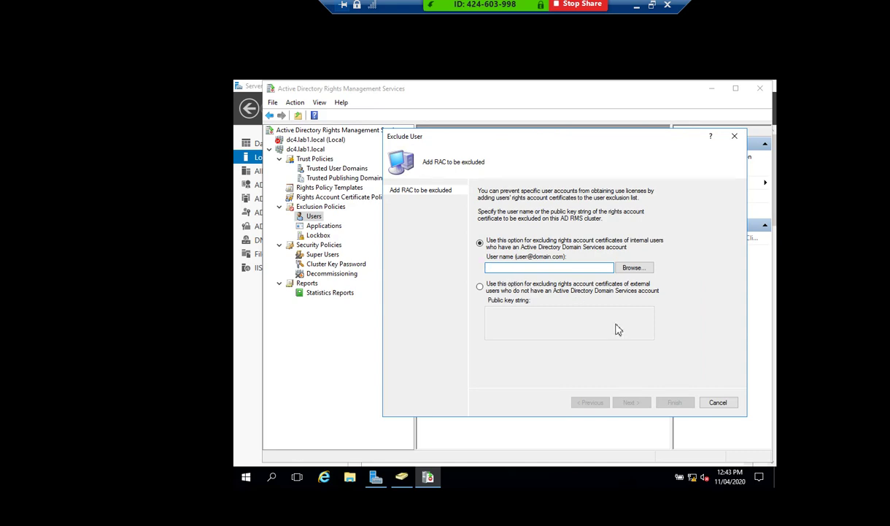
left_click(718, 402)
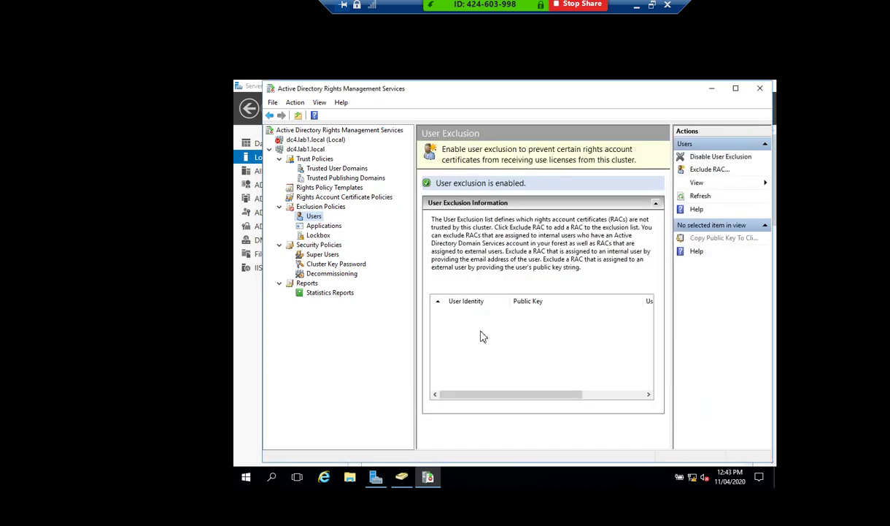
left_click(325, 227)
Exclude the Skype application for versions 1.1.1.1 through 1.1.1.2.
right_click(333, 227)
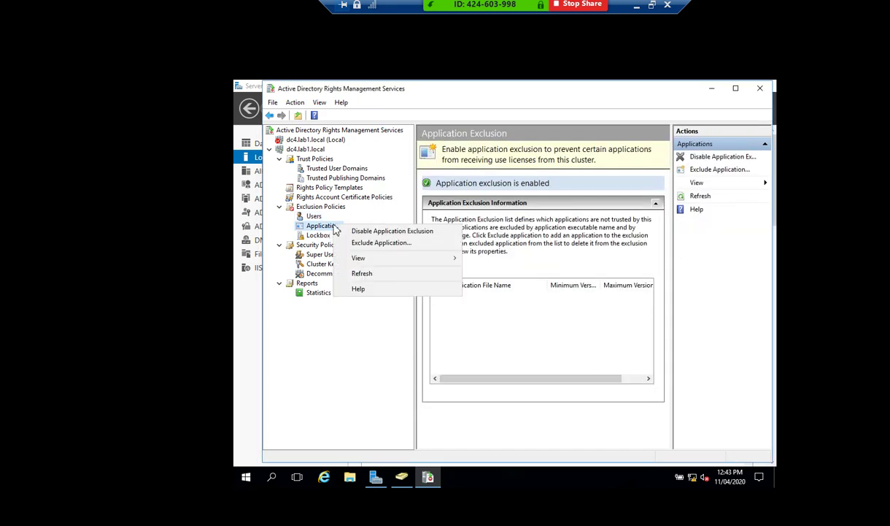
left_click(393, 250)
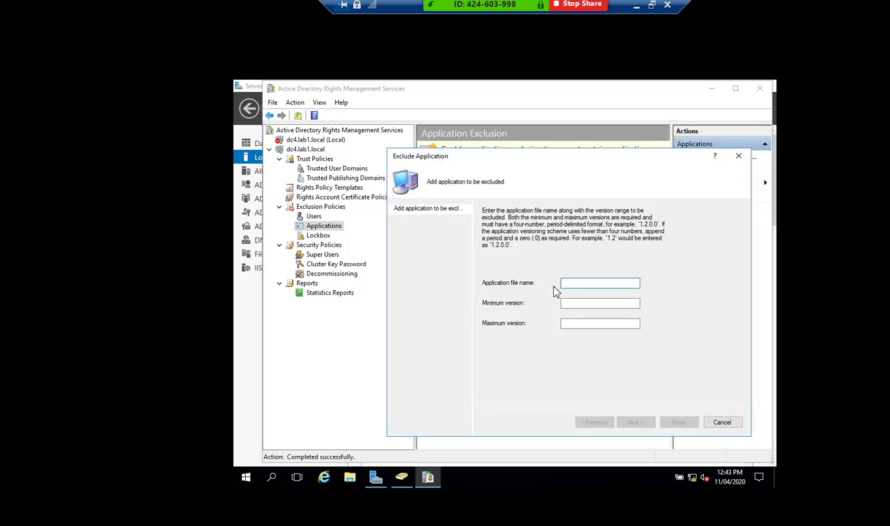
type("Skype")
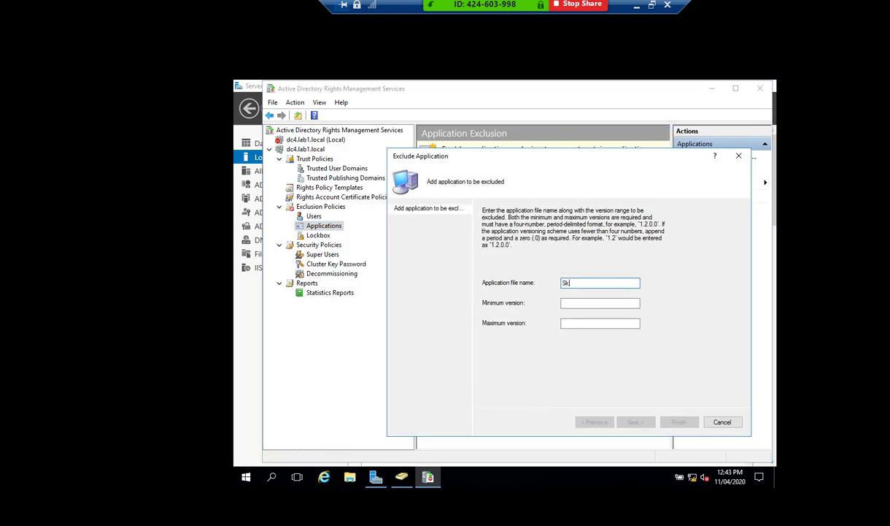
key("Tab")
type("1.1.1.1")
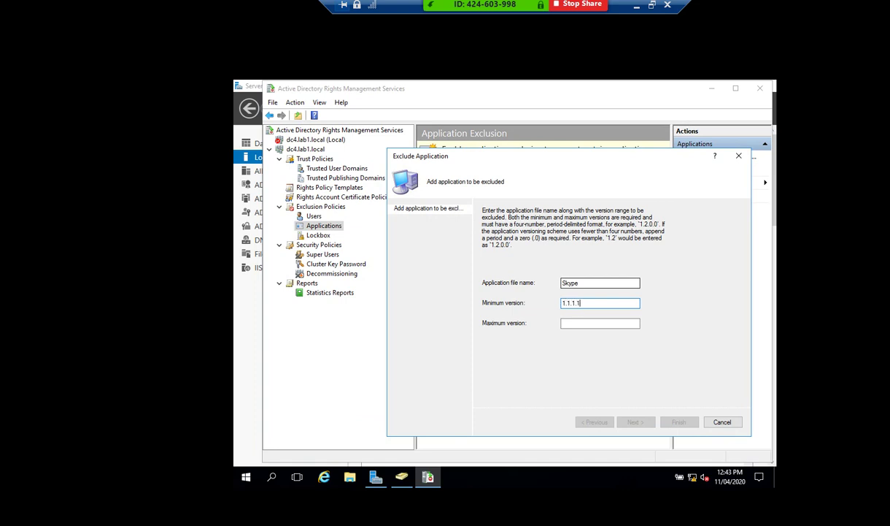
key("Tab")
type("1")
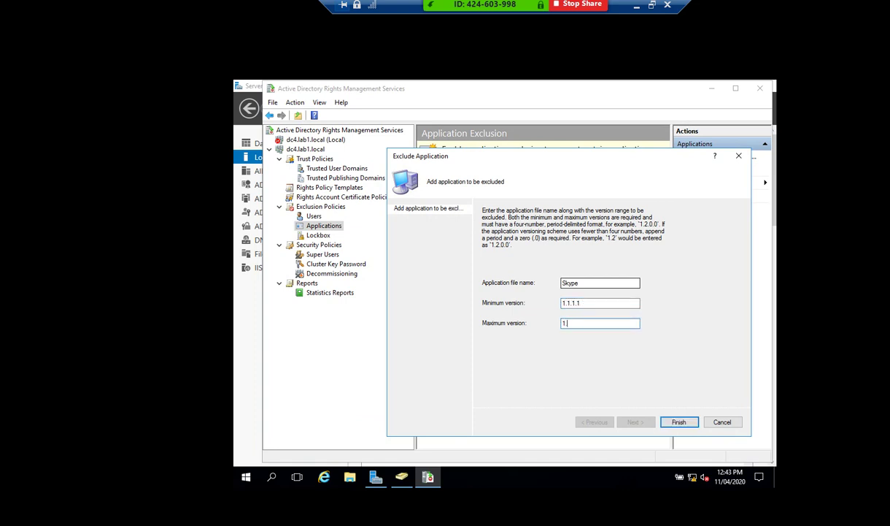
type(".1.1.2")
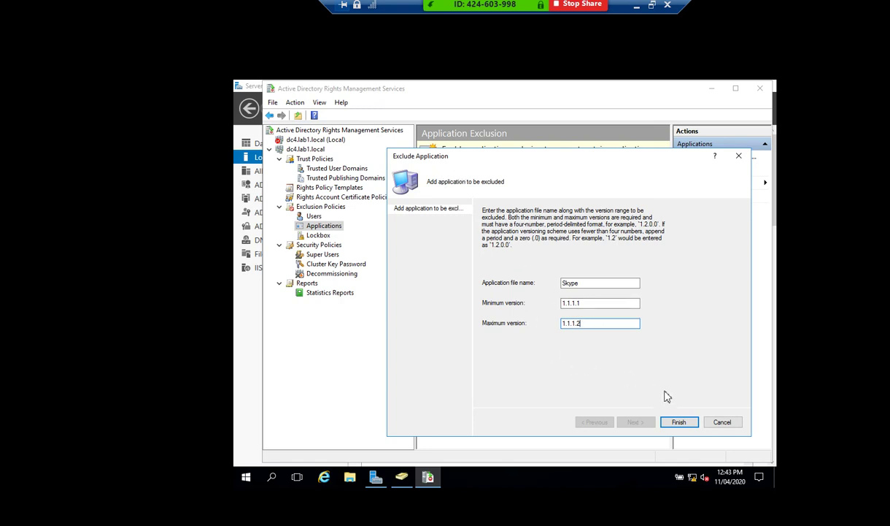
left_click(679, 423)
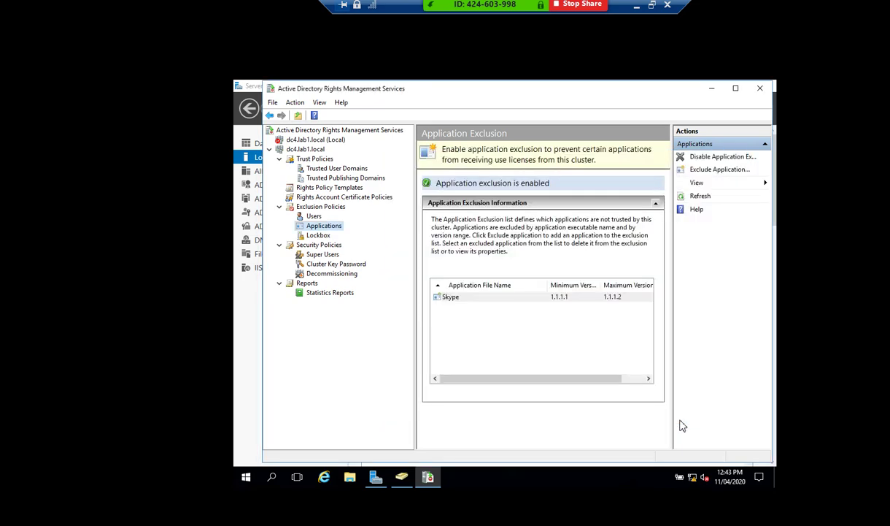
left_click(321, 235)
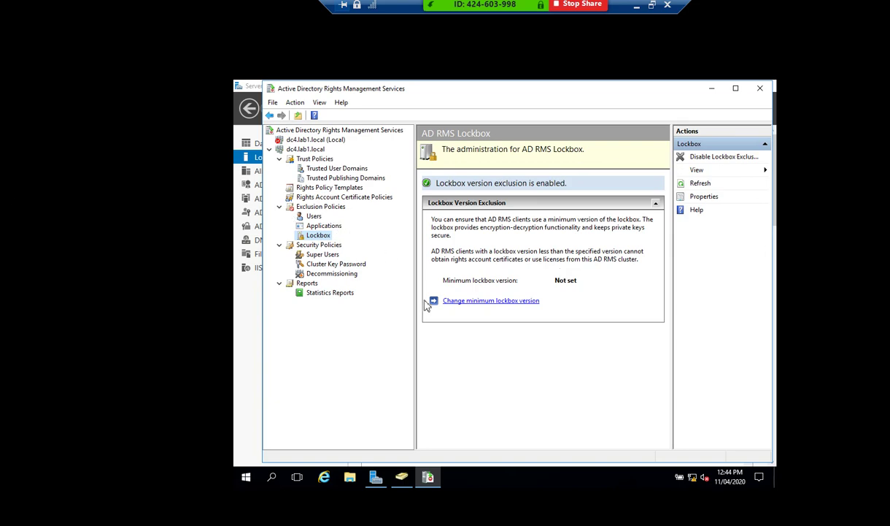
Refresh the Lockbox page and enter a Windows7 text value as the minimum lockbox version.
right_click(318, 235)
left_click(353, 257)
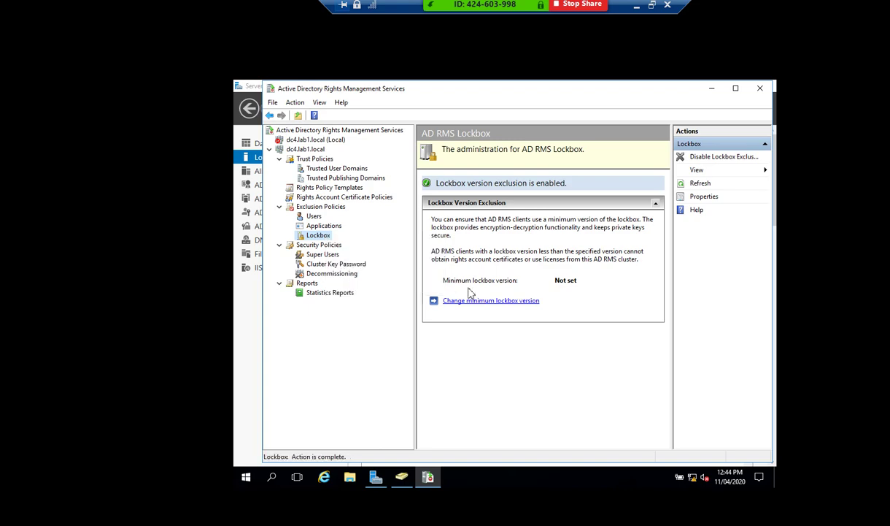
left_click(490, 300)
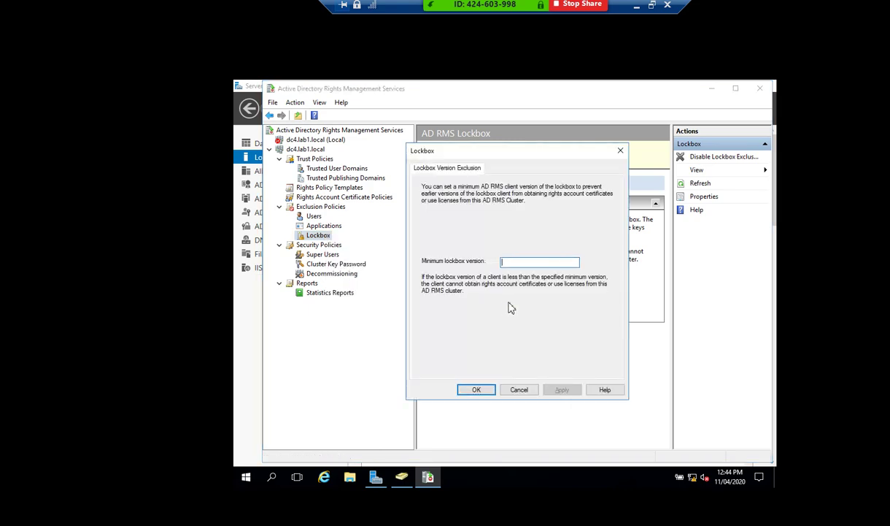
left_click(526, 263)
type("Windows")
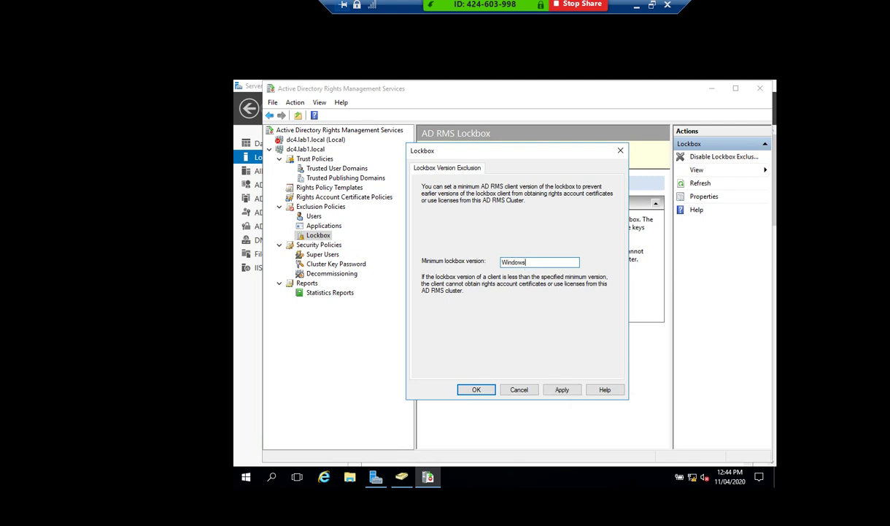
type("7")
key("BackSpace")
type("7\"")
key("Home")
type("\"")
Dismiss the version format error and set the minimum lockbox version to 1.1.1.1.
left_click(478, 391)
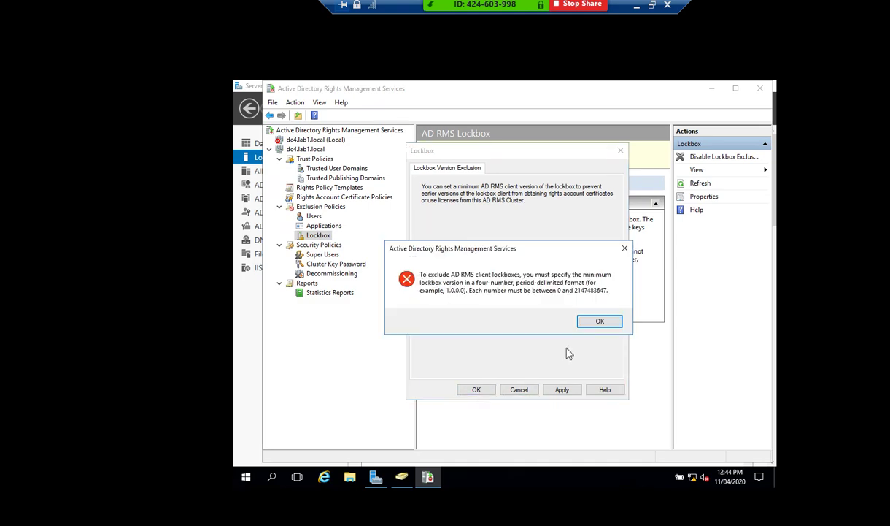
left_click(569, 321)
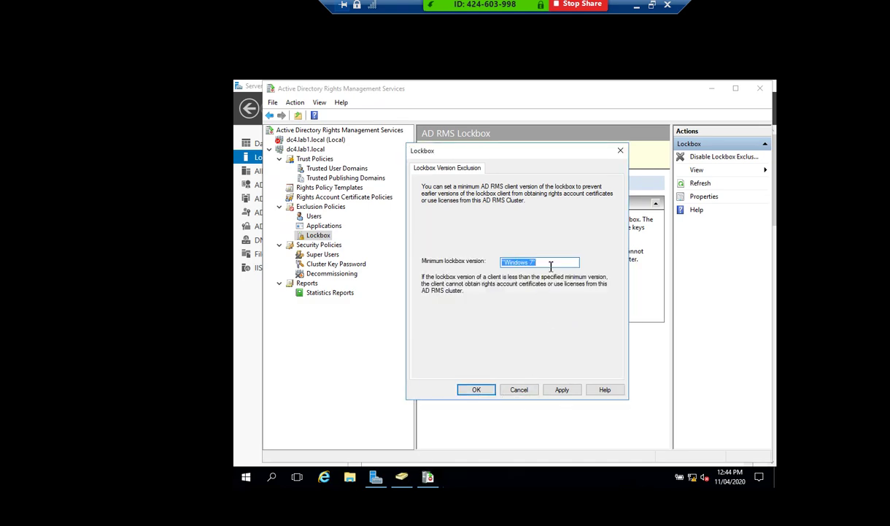
type("1.1.1.1")
key("Return")
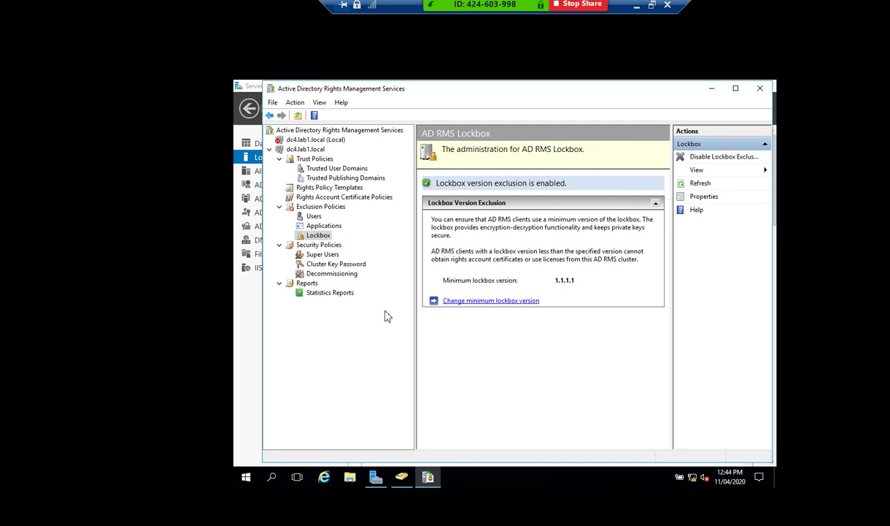
left_click(321, 255)
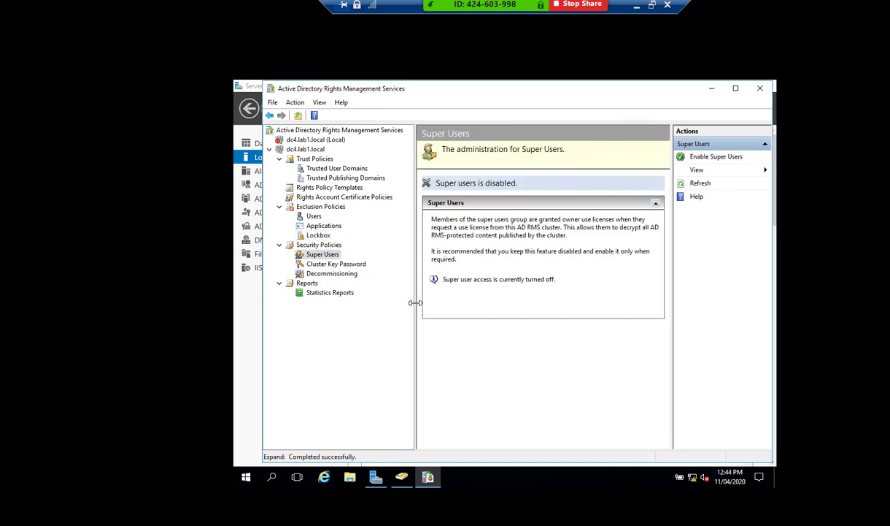
Enable super users and close the super user group dialog without choosing a group.
right_click(334, 254)
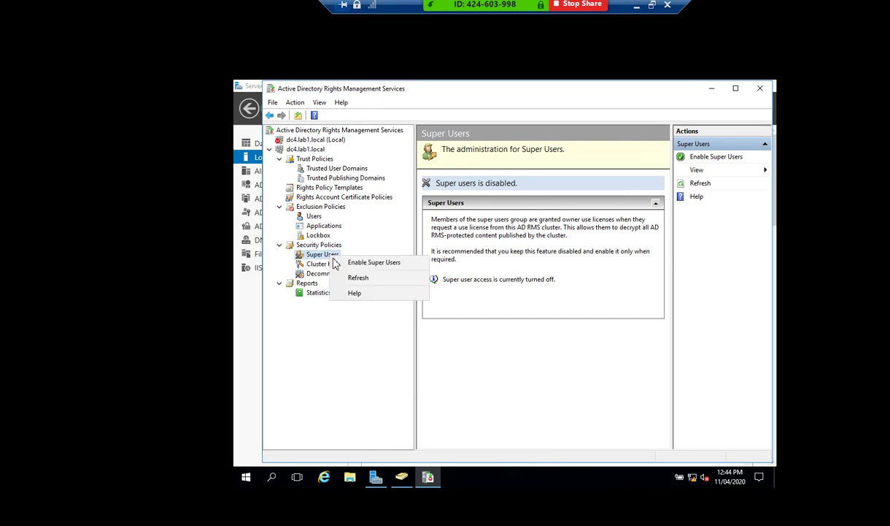
left_click(369, 262)
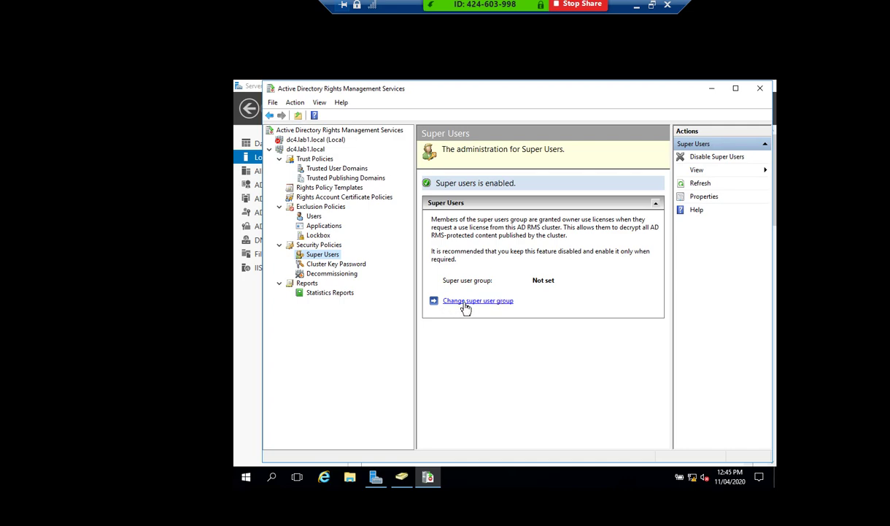
left_click(479, 302)
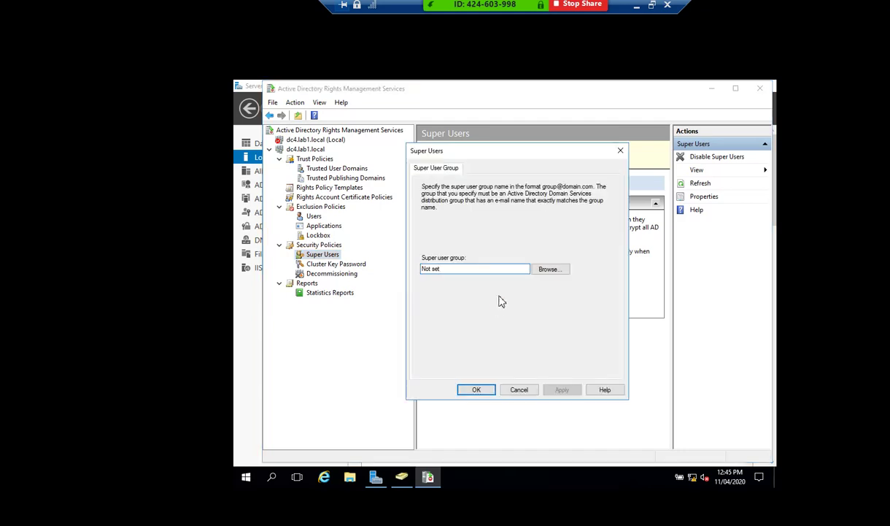
left_click_drag(495, 146, 518, 162)
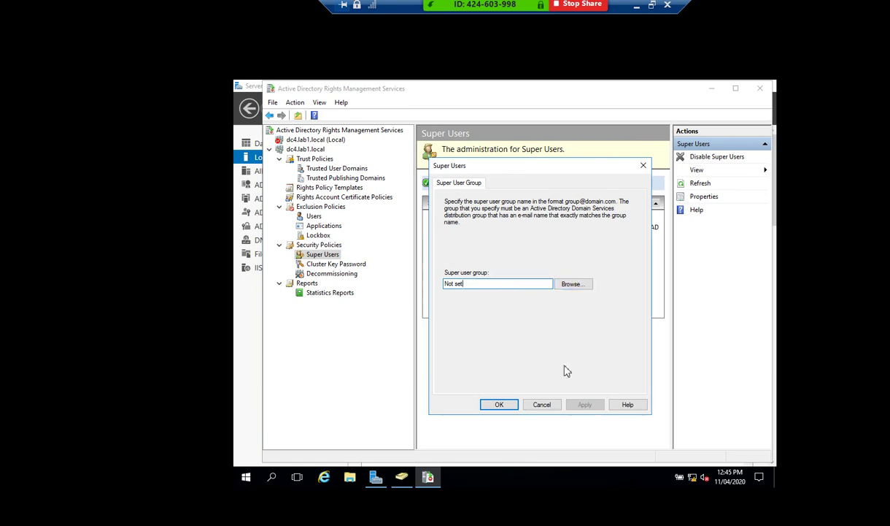
left_click(549, 408)
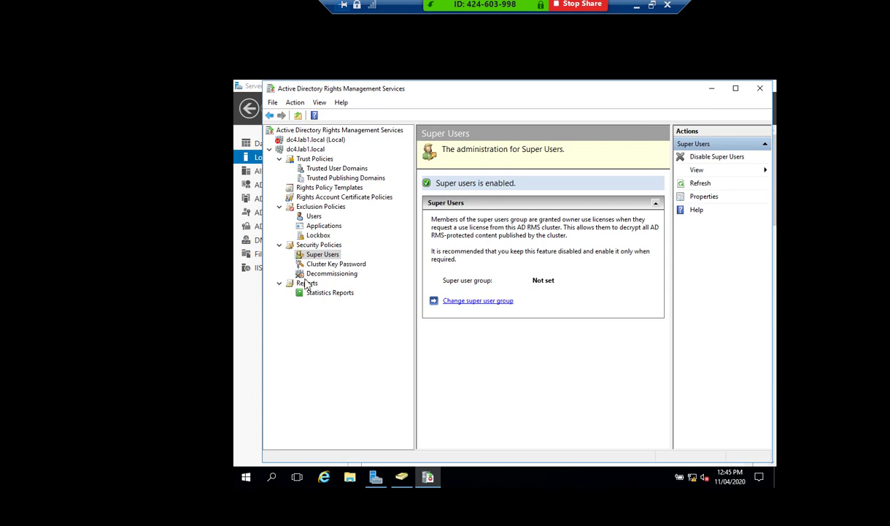
left_click(325, 264)
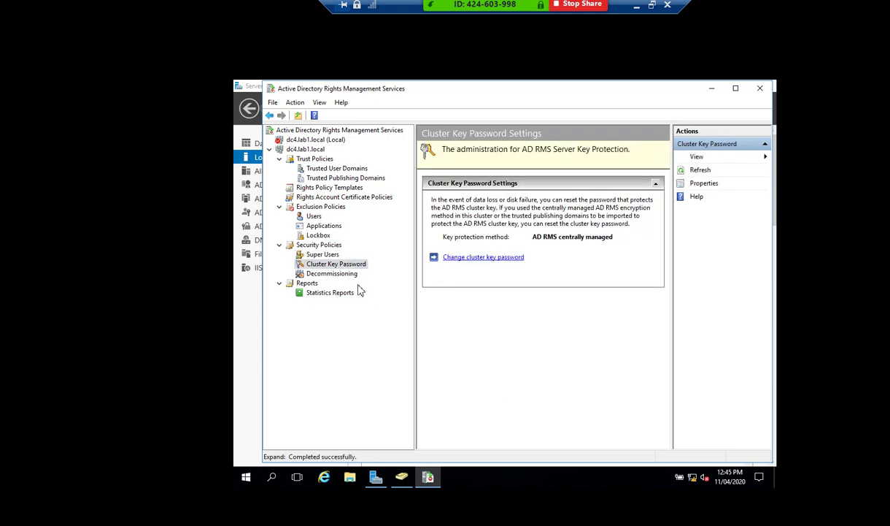
Review the Decommissioning, Statistics Reports, Rights Policy Templates and Super Users pages, then exit VM full screen.
left_click(330, 273)
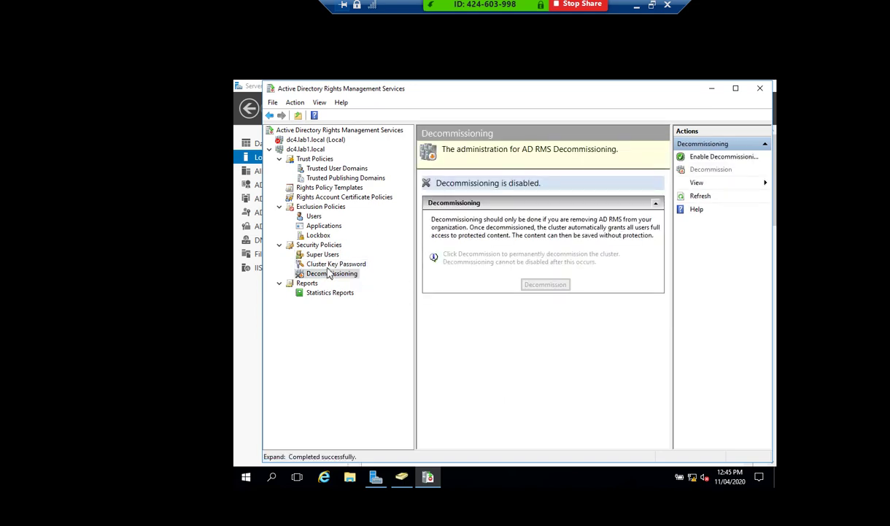
left_click(326, 293)
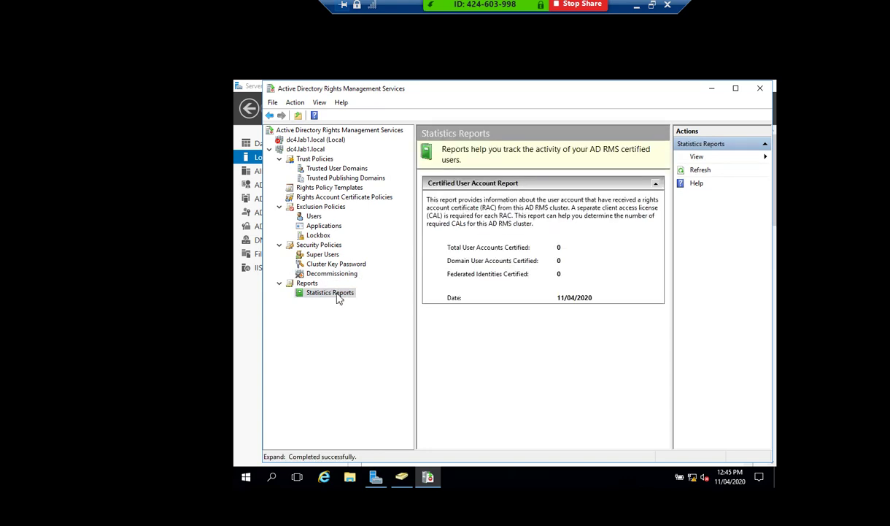
left_click(319, 255)
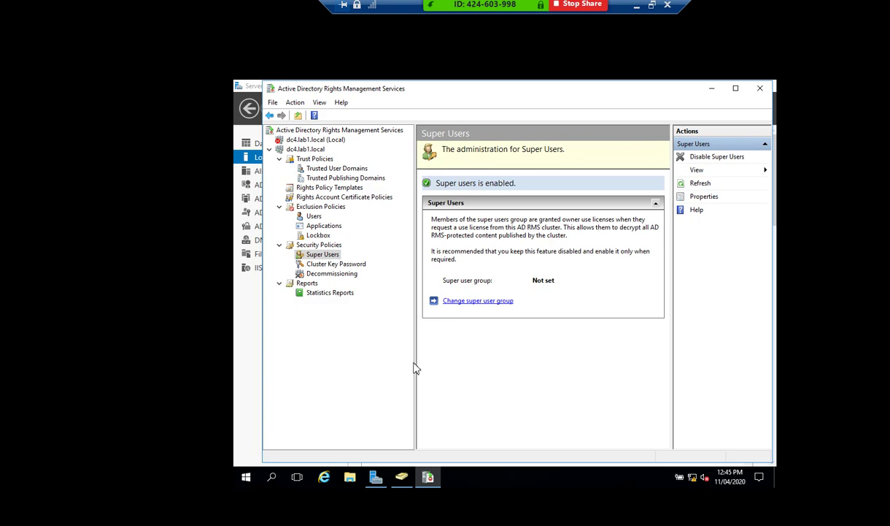
left_click(325, 188)
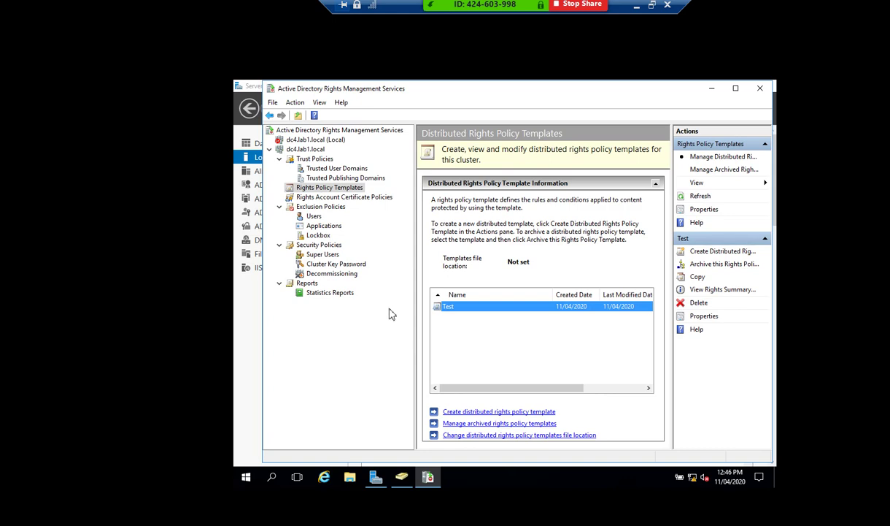
left_click(323, 254)
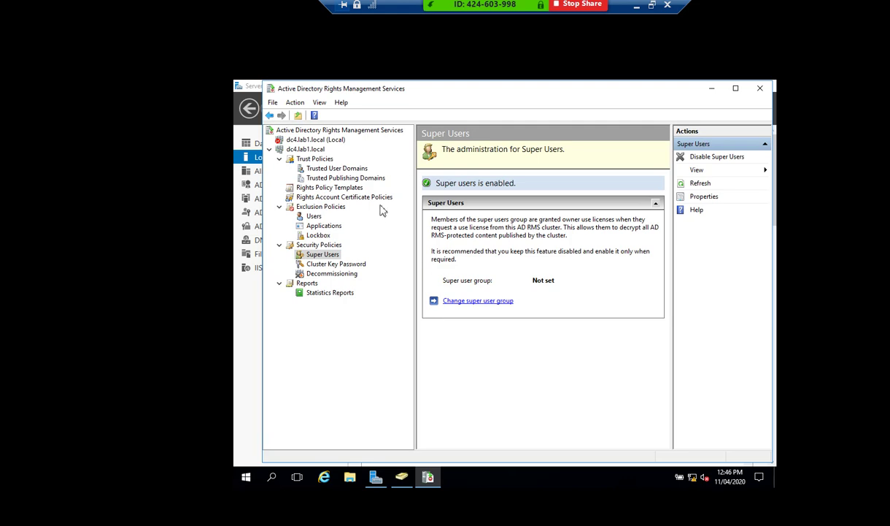
left_click(652, 4)
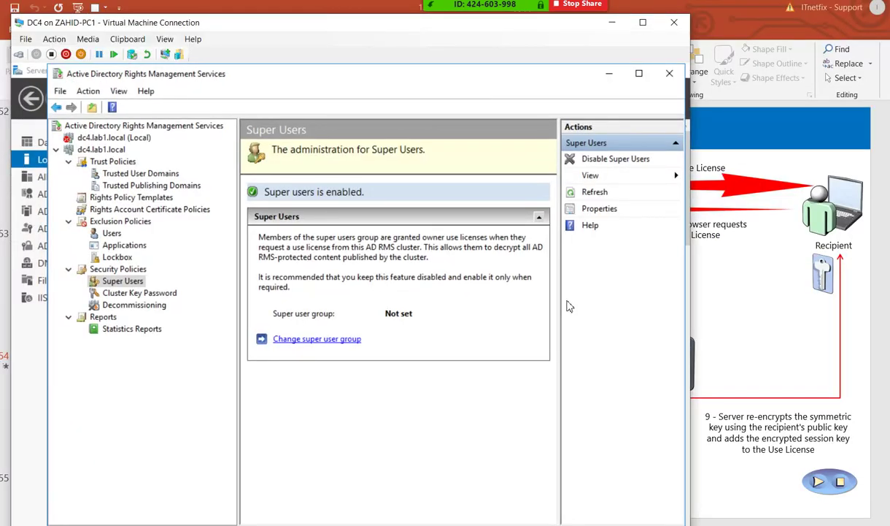